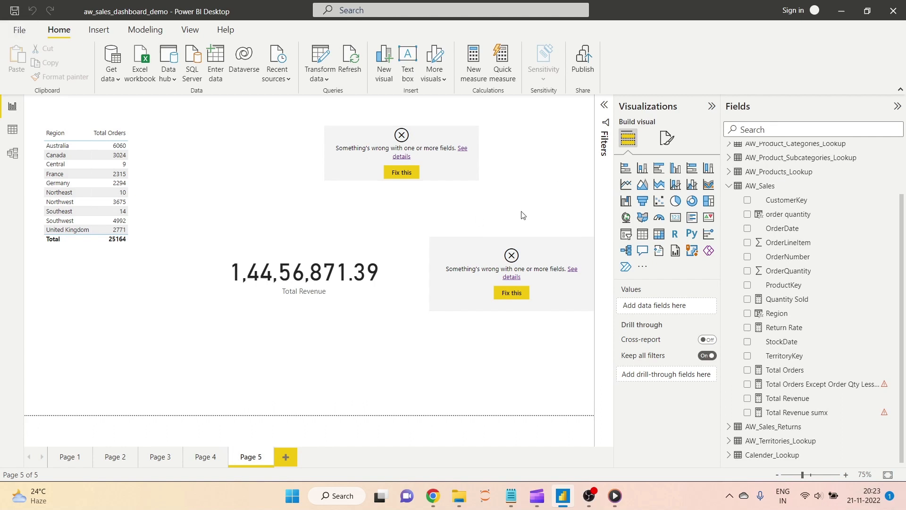
- Add a new report page, collapse the AW_Sales table's field list and expand the report filters
click(285, 460)
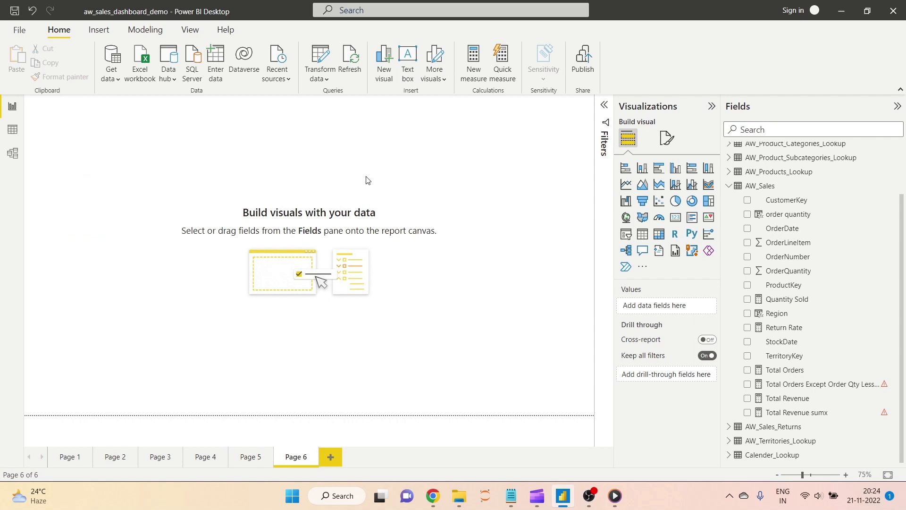
click(729, 185)
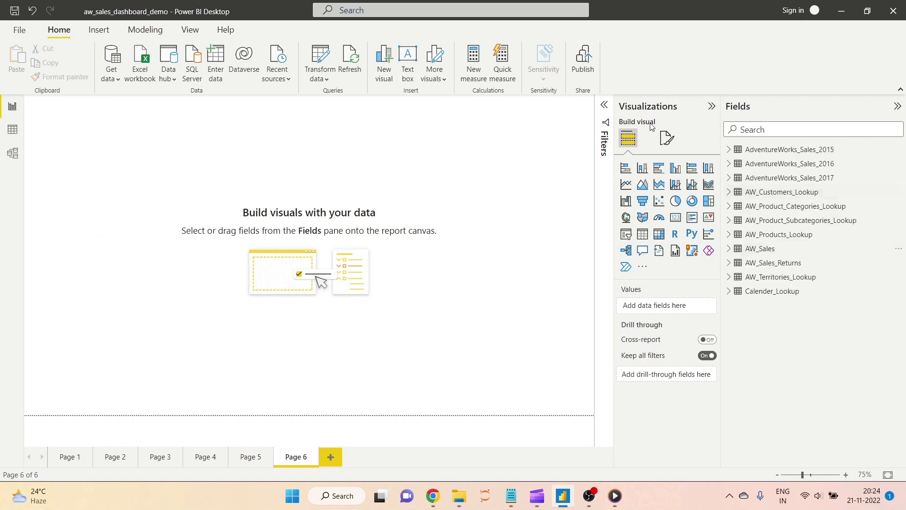
click(602, 107)
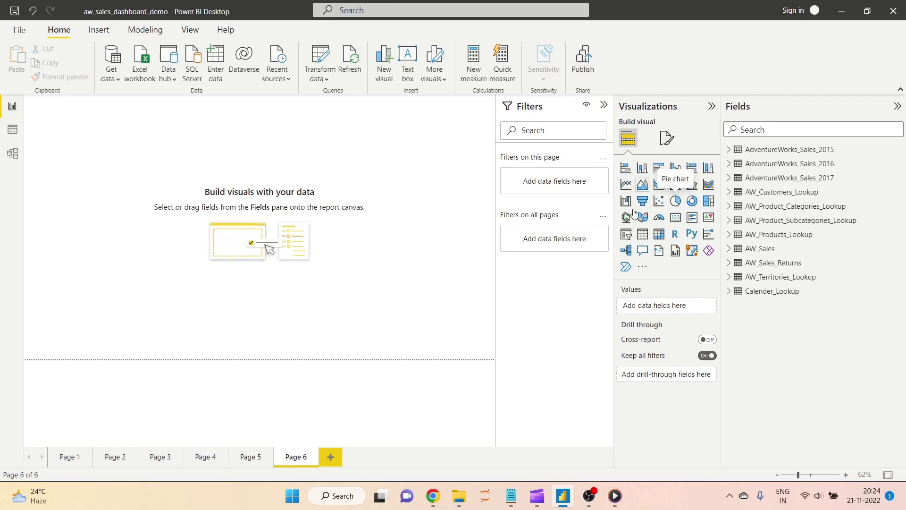
click(676, 200)
mouse_move(110, 138)
mouse_down()
mouse_move(215, 166)
mouse_move(177, 170)
mouse_move(199, 120)
mouse_move(189, 156)
mouse_move(36, 110)
mouse_move(75, 111)
mouse_move(51, 110)
mouse_up()
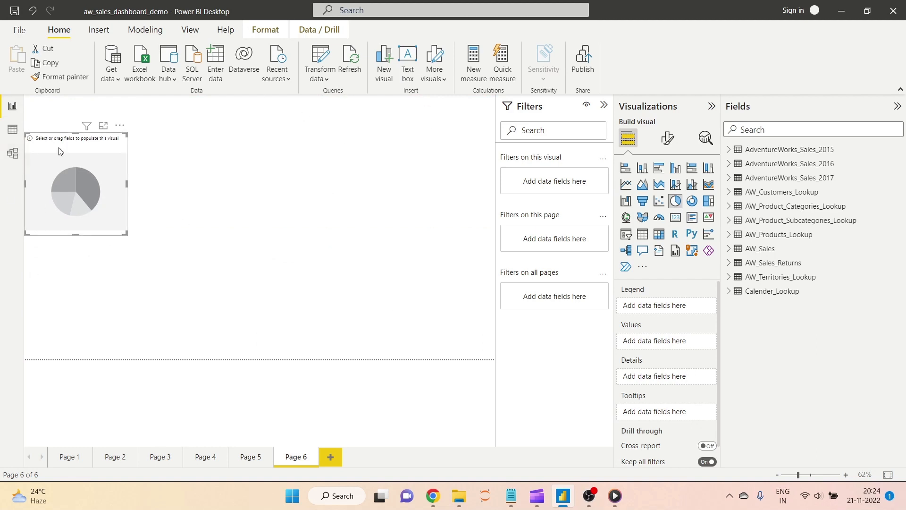
key(Delete)
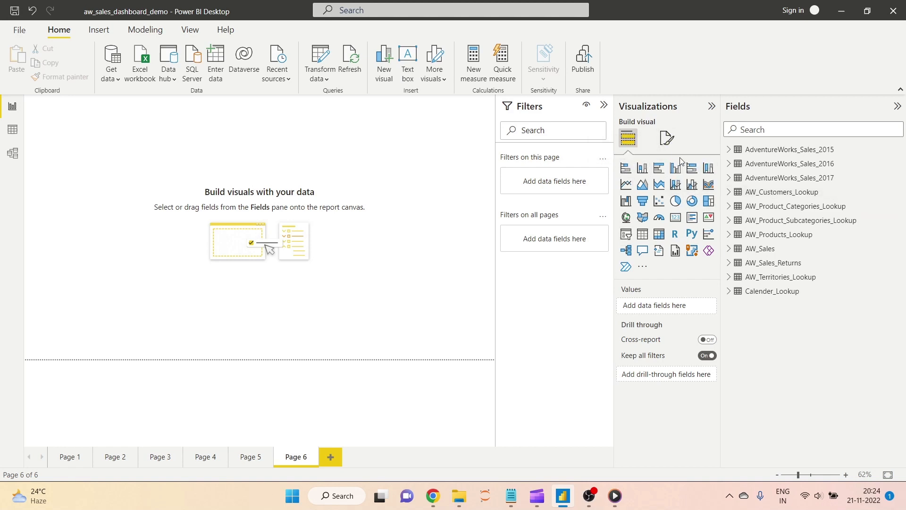
- Insert a stacked bar chart on Page 6, enlarge it and place it near the middle of the canvas
click(624, 168)
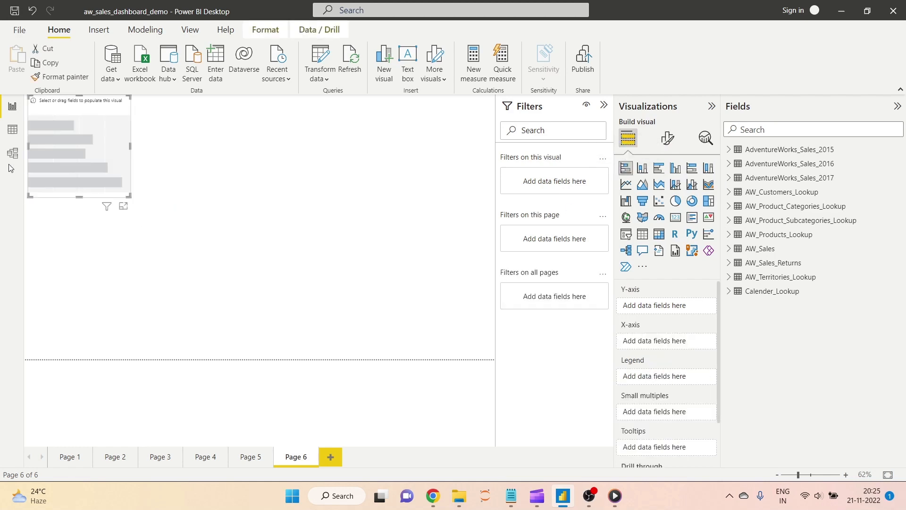
drag(84, 150, 265, 217)
drag(310, 262, 421, 330)
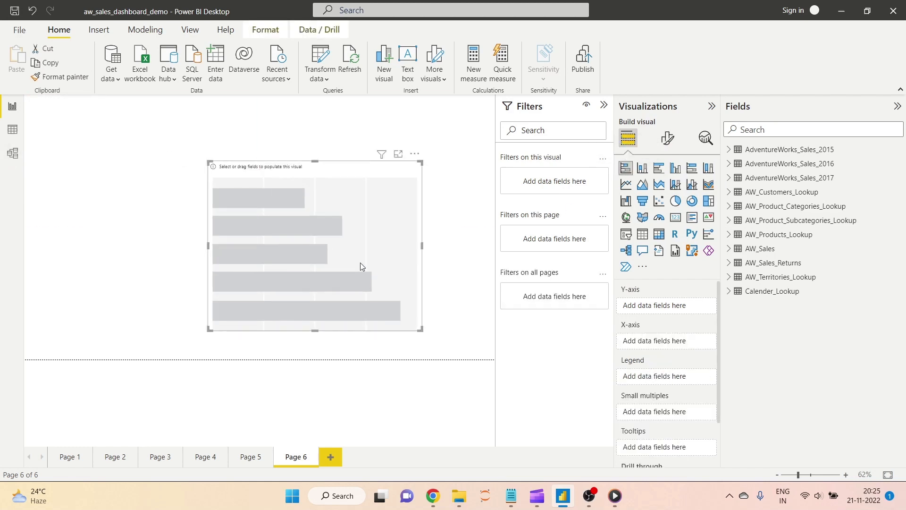
drag(361, 263, 347, 219)
- Add the Total Revenue measure from AW_Sales to the bar chart as its X-axis value
click(729, 249)
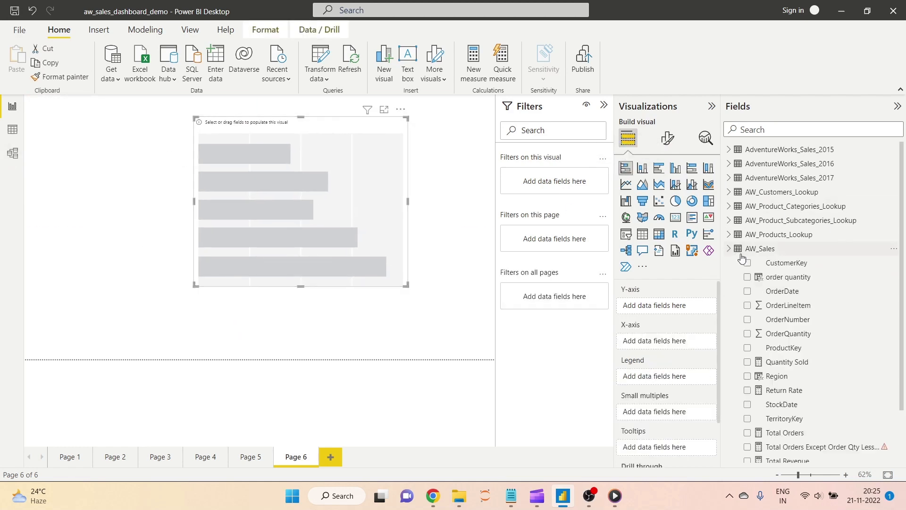
scroll(820, 292, down, 2)
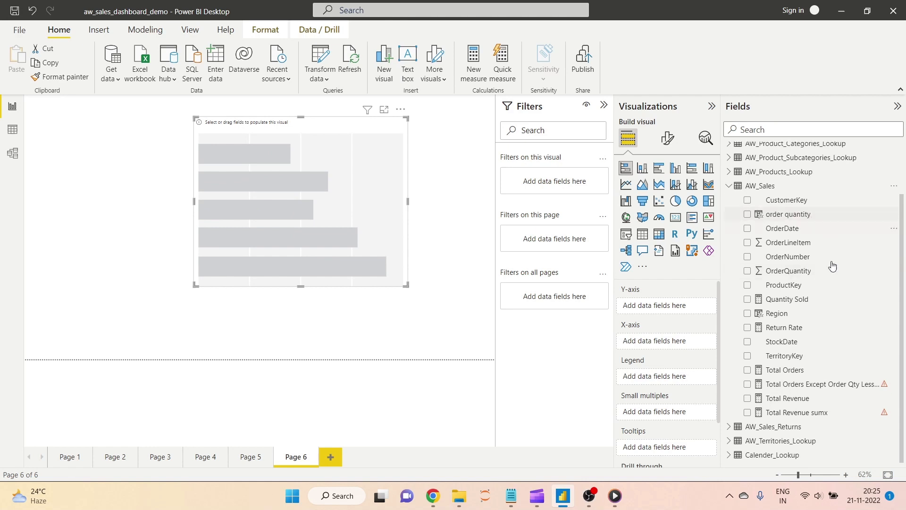
drag(820, 400, 310, 193)
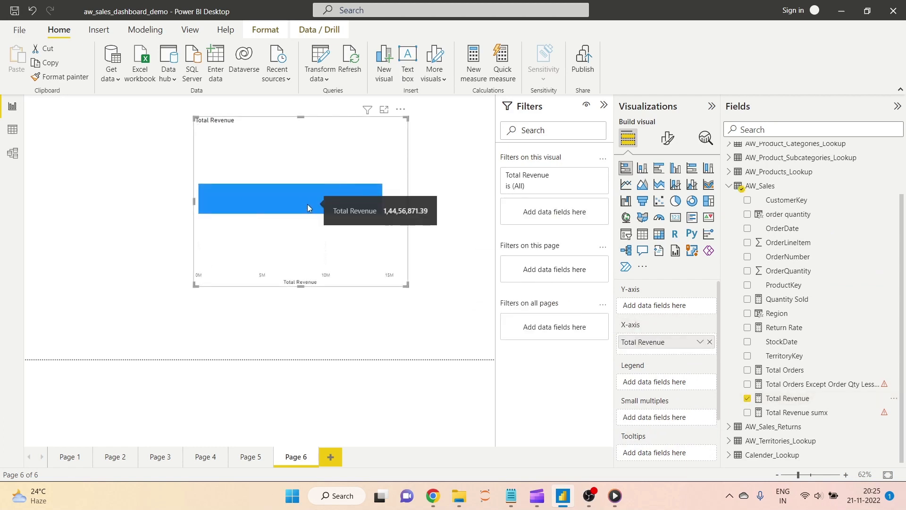
- Try ProductKey on the chart's Y-axis, replace it with Region, and stretch the chart taller in both directions
drag(805, 286, 664, 307)
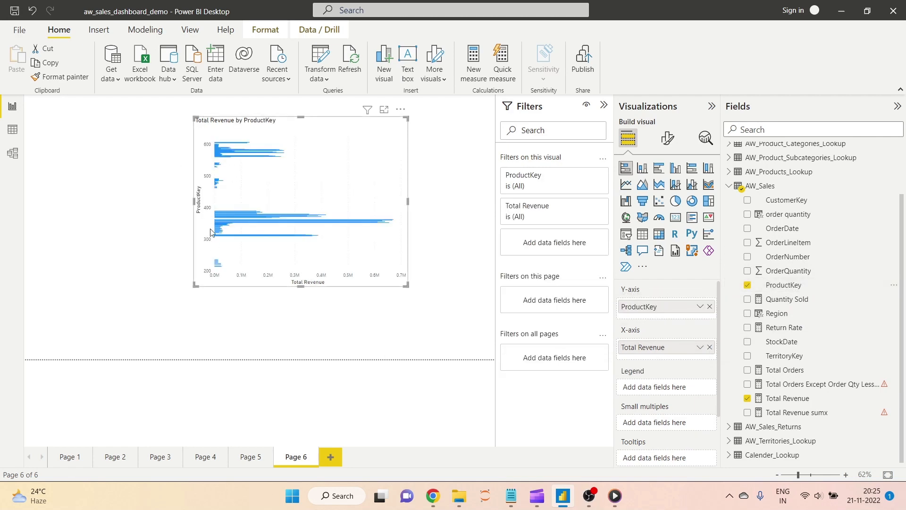
drag(302, 287, 304, 370)
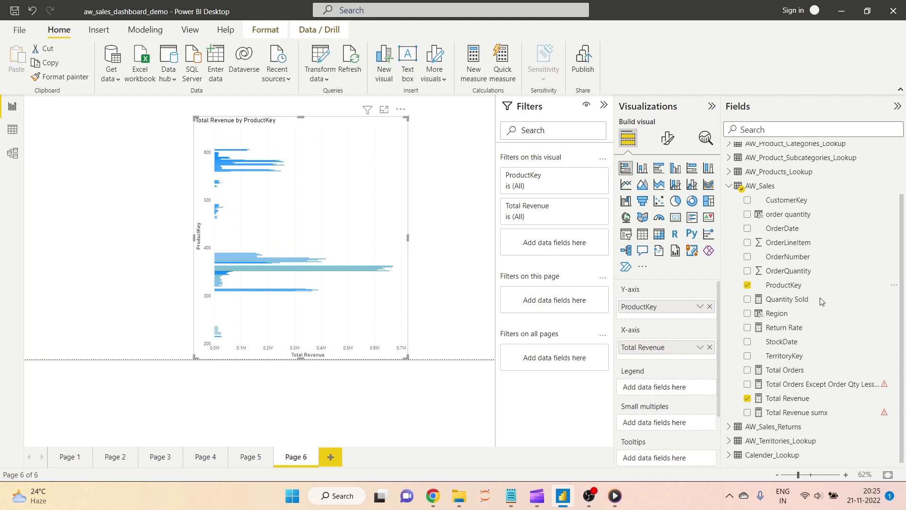
click(757, 286)
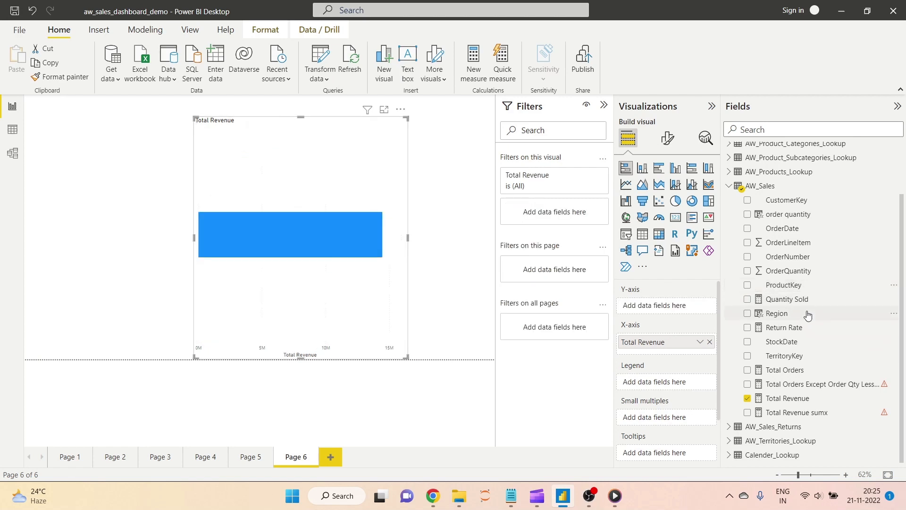
drag(805, 313, 658, 309)
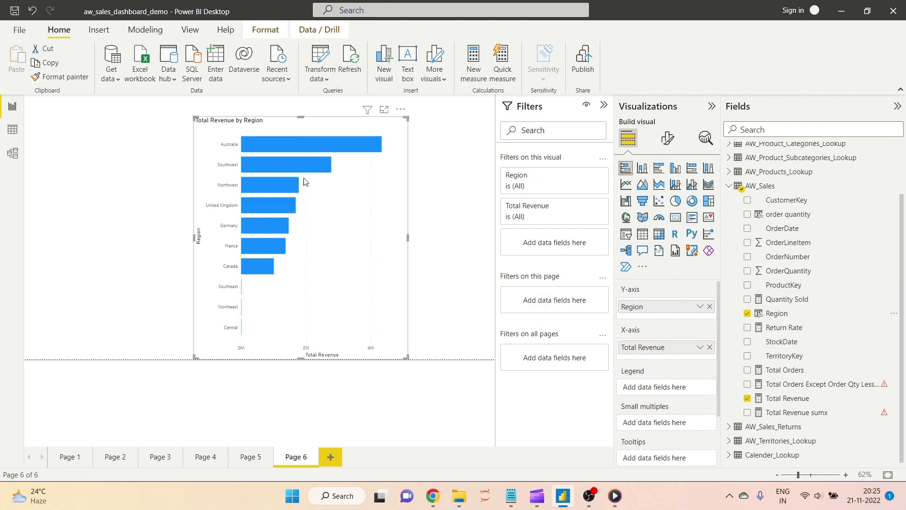
drag(304, 113, 304, 91)
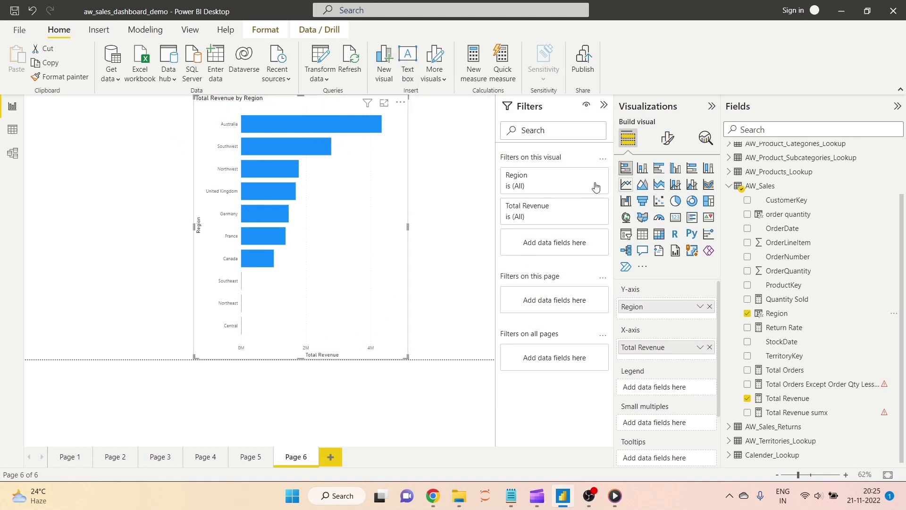
- Turn off the vertical gridlines of the Total Revenue by Region chart
click(668, 137)
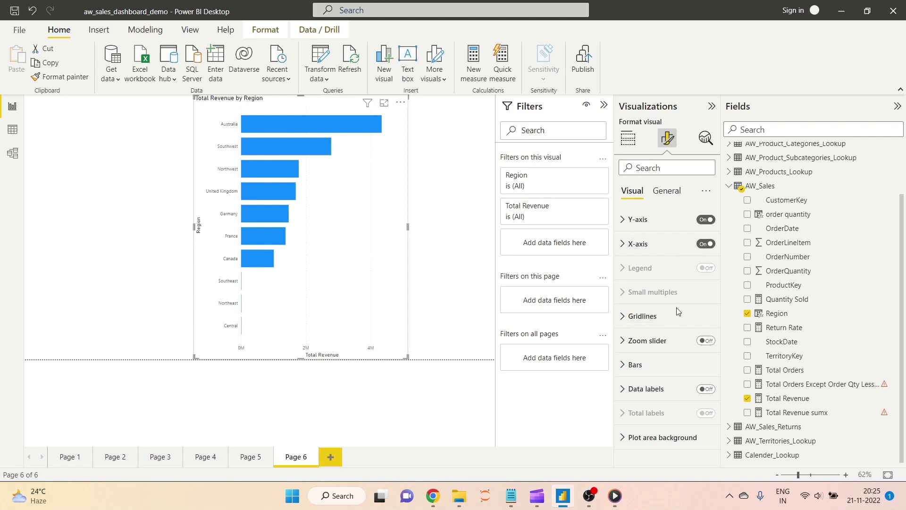
click(643, 326)
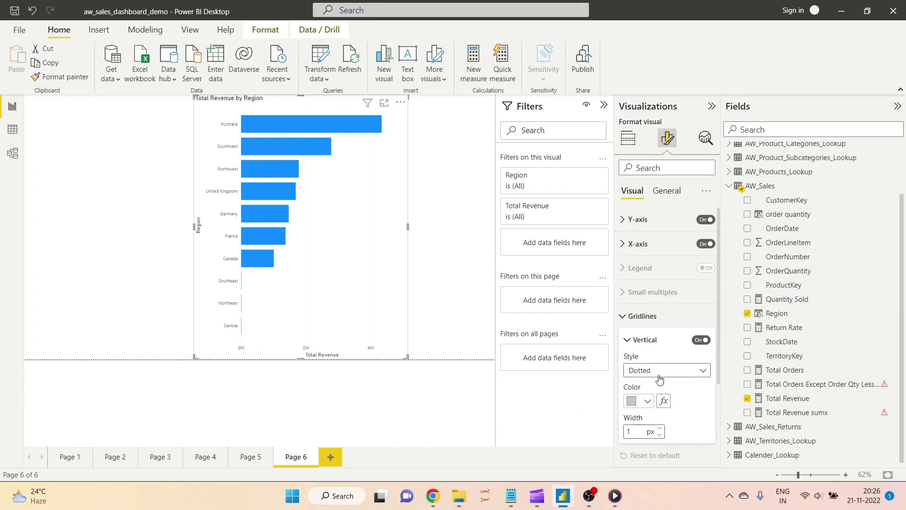
click(701, 341)
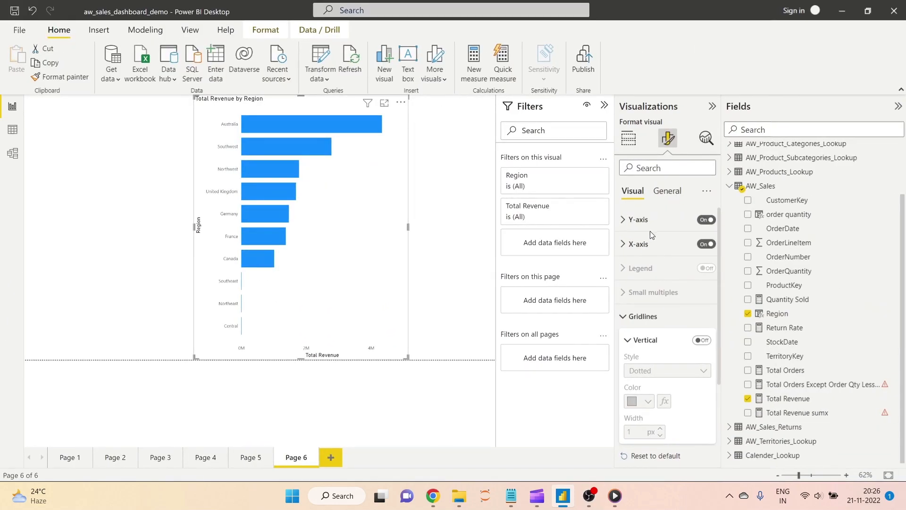
click(650, 316)
- Change the default bar color of the Total Revenue by Region chart to orange
click(673, 365)
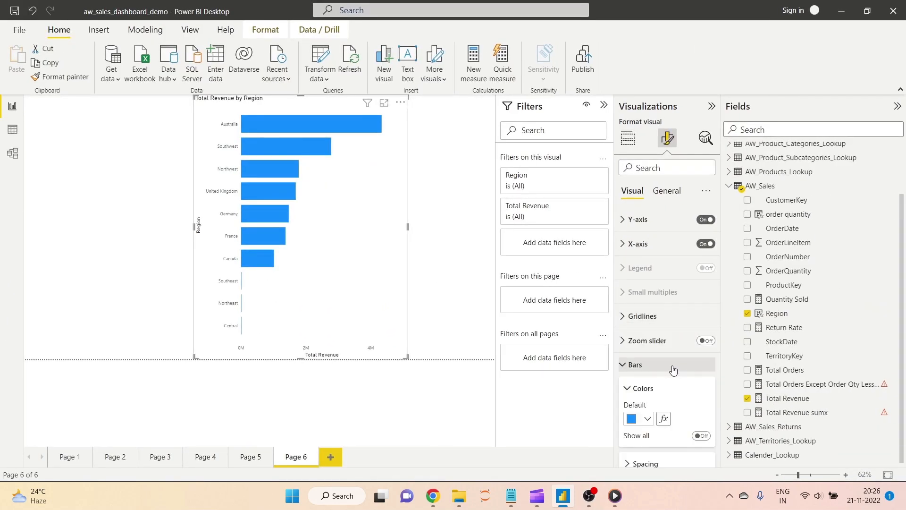
scroll(623, 346, down, 3)
click(643, 315)
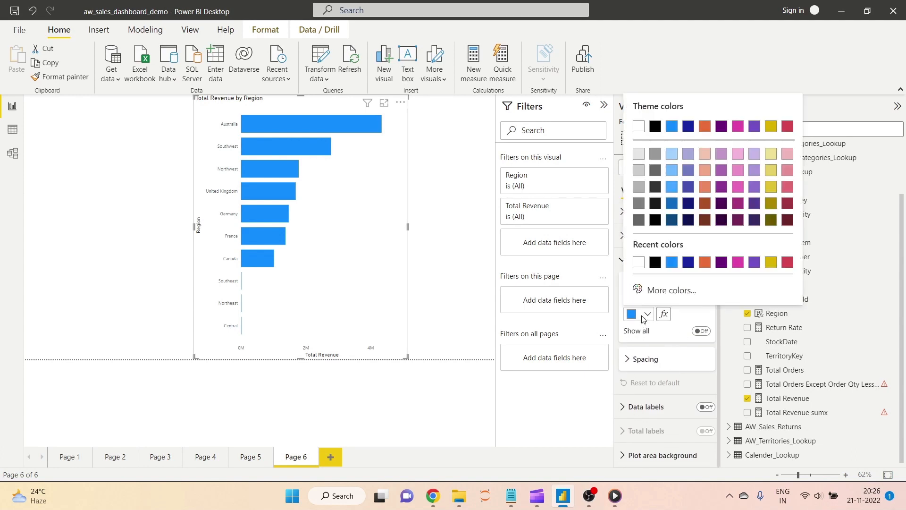
click(705, 263)
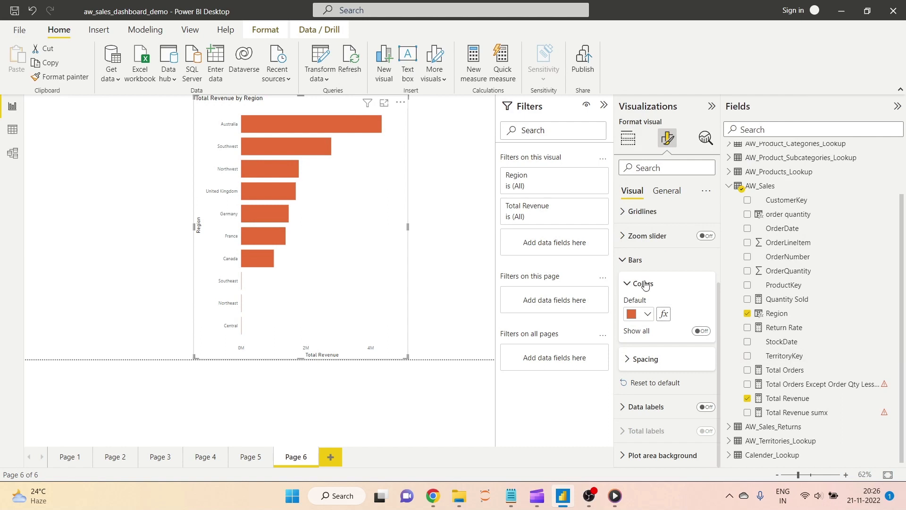
click(640, 259)
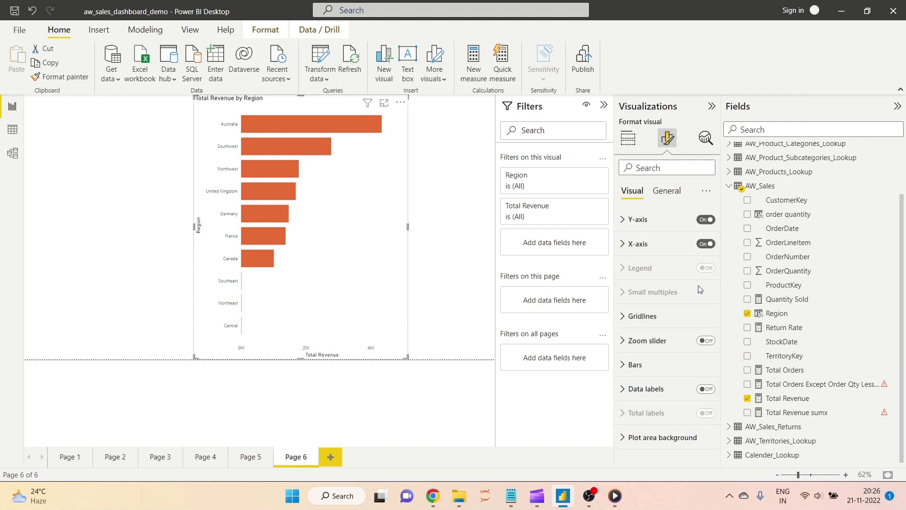
- Turn on data labels for the chart's bars and check the exact revenue of the Australia bar
click(649, 390)
click(706, 388)
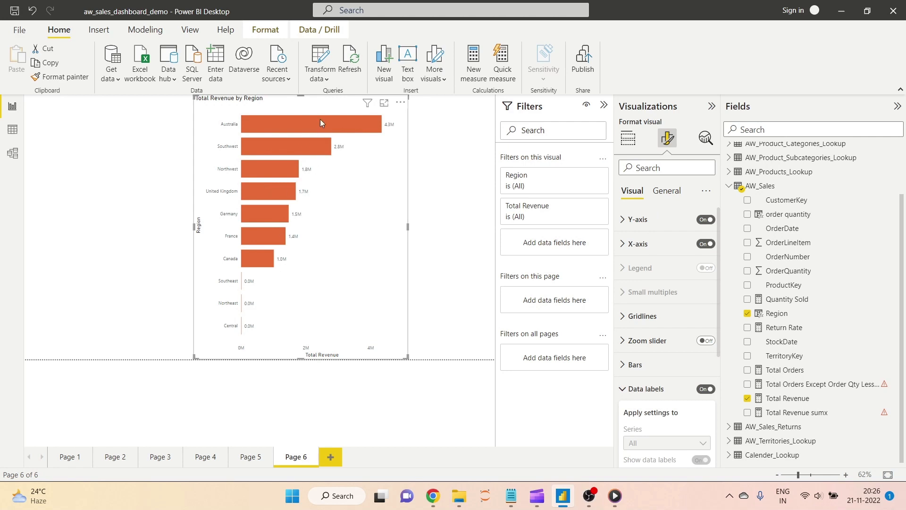
mouse_move(351, 123)
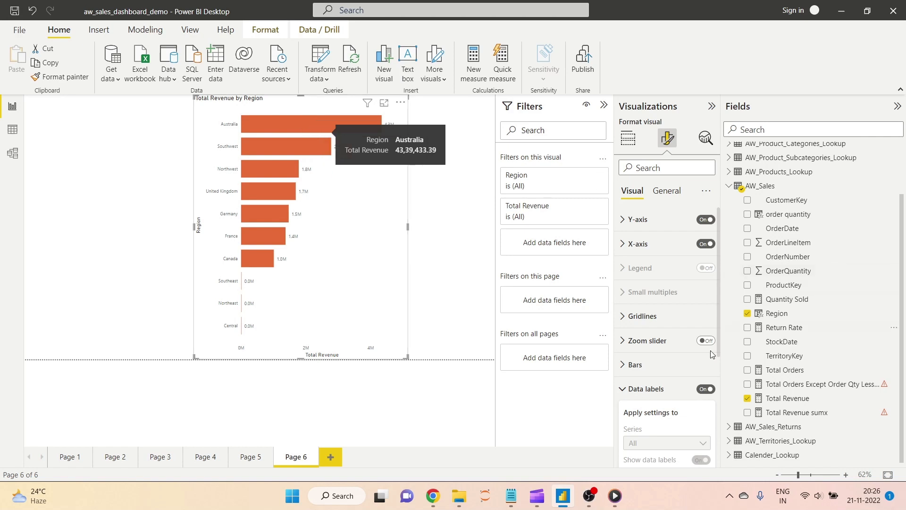
click(649, 388)
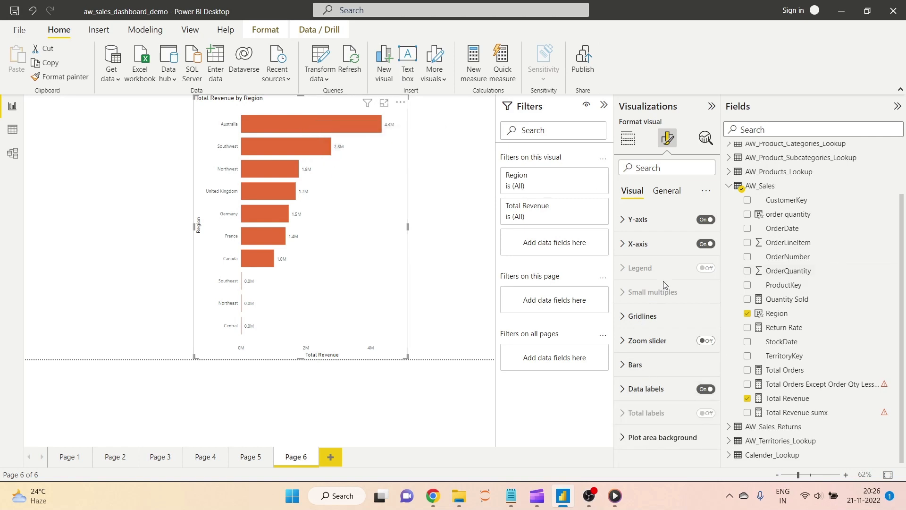
click(670, 440)
scroll(665, 401, down, 2)
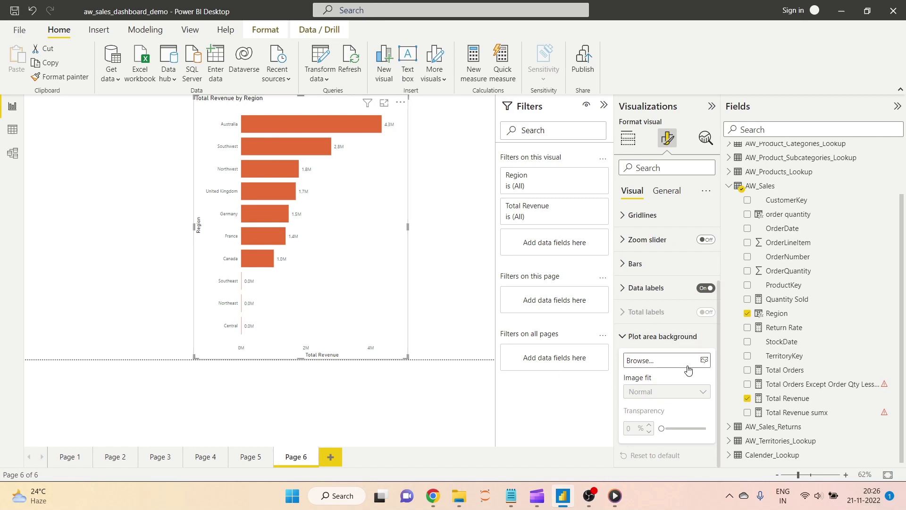
click(663, 338)
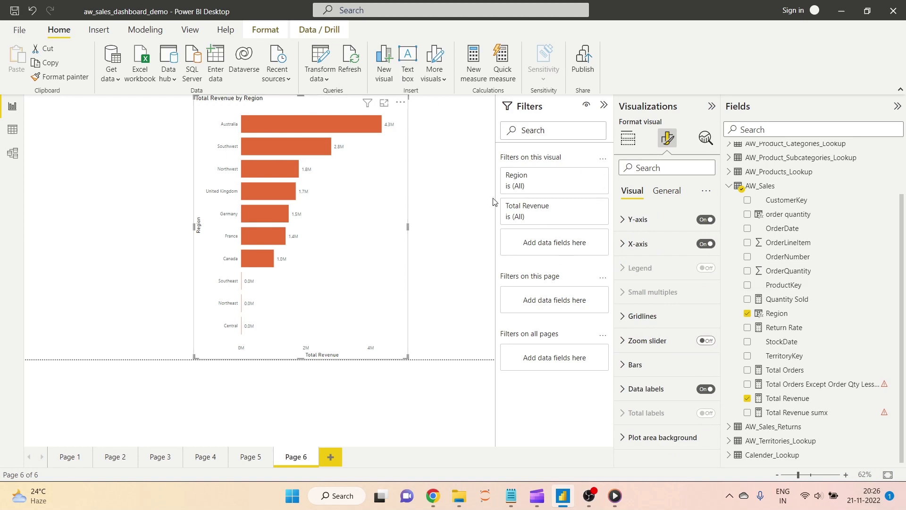
click(627, 140)
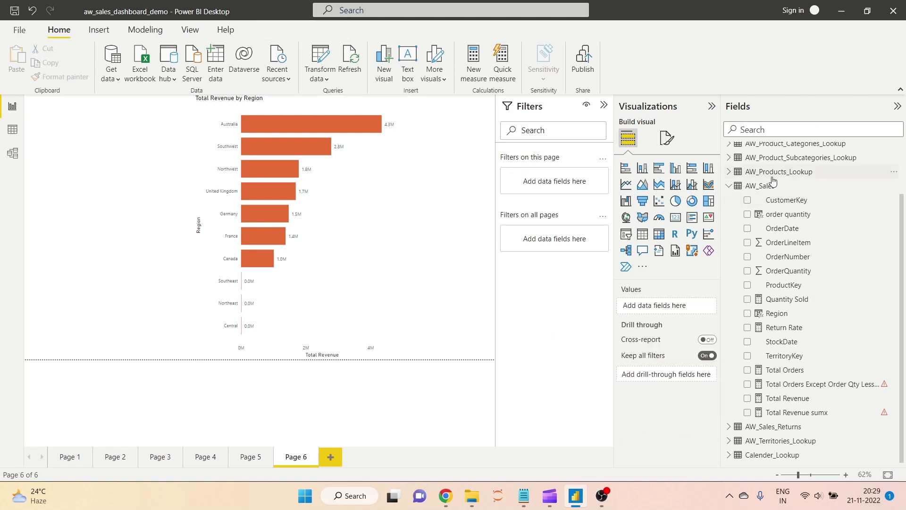
- Examine the AW_Sales fields, including the OrderQuantity column and the formulas of the order quantity calculated column and the Quantity Sold measure
click(729, 187)
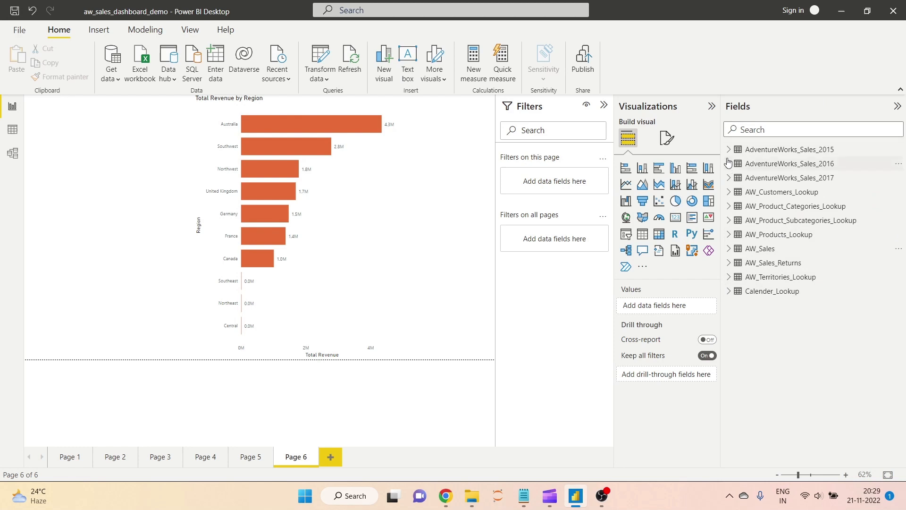
click(729, 248)
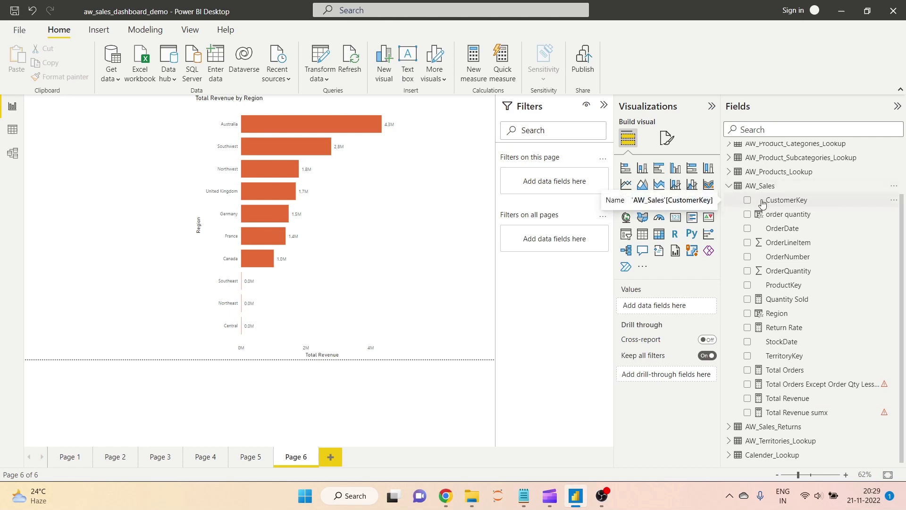
click(813, 202)
click(762, 270)
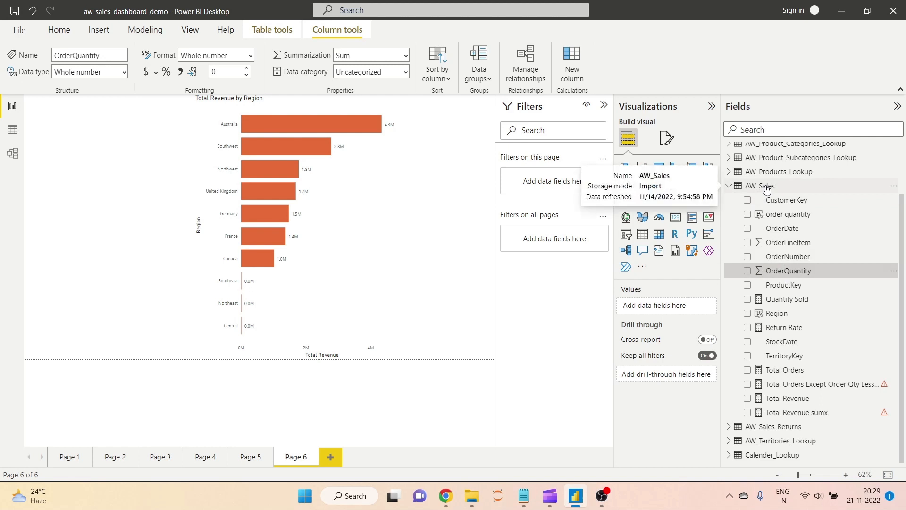
mouse_move(774, 192)
click(808, 216)
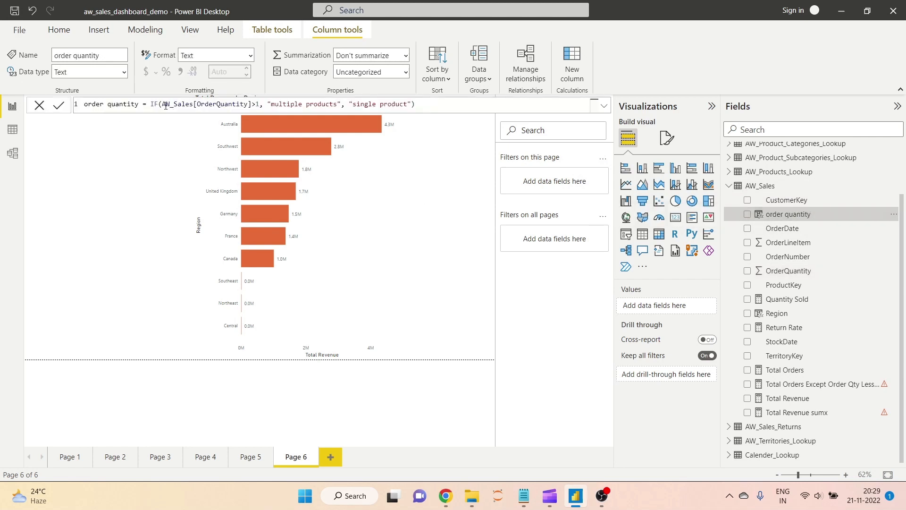
drag(150, 104, 465, 106)
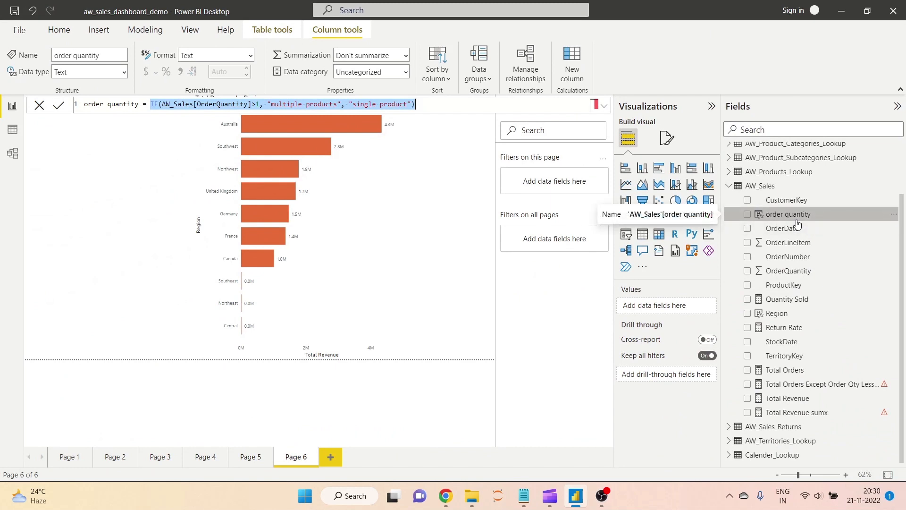
click(792, 302)
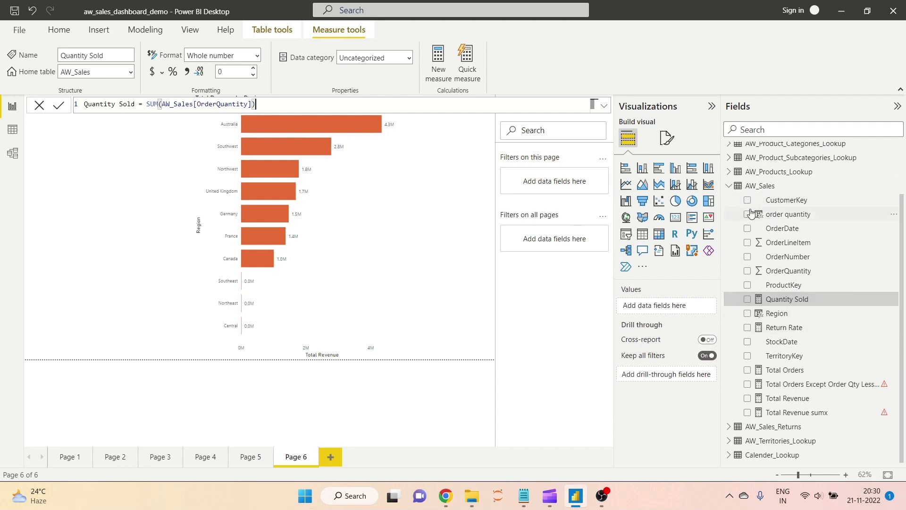
click(729, 187)
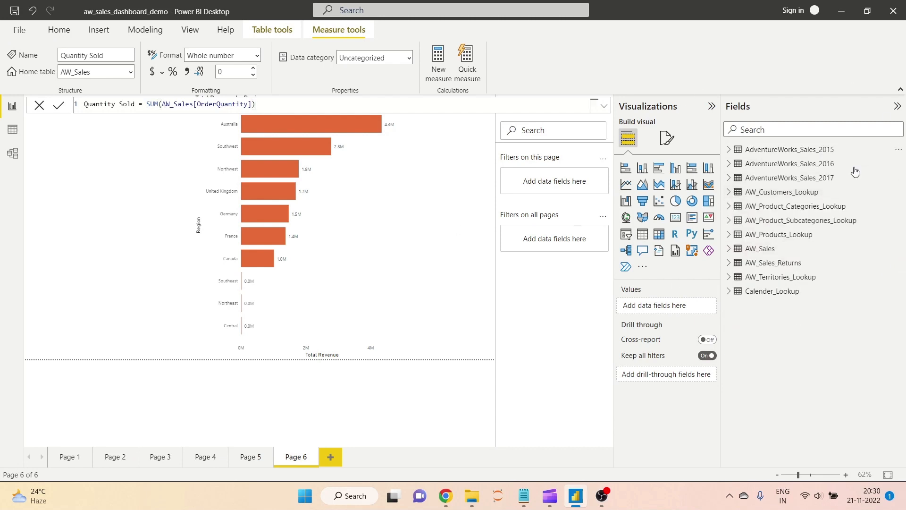
- Close the measure formula and review the common data sources and data hub items available for import
click(41, 109)
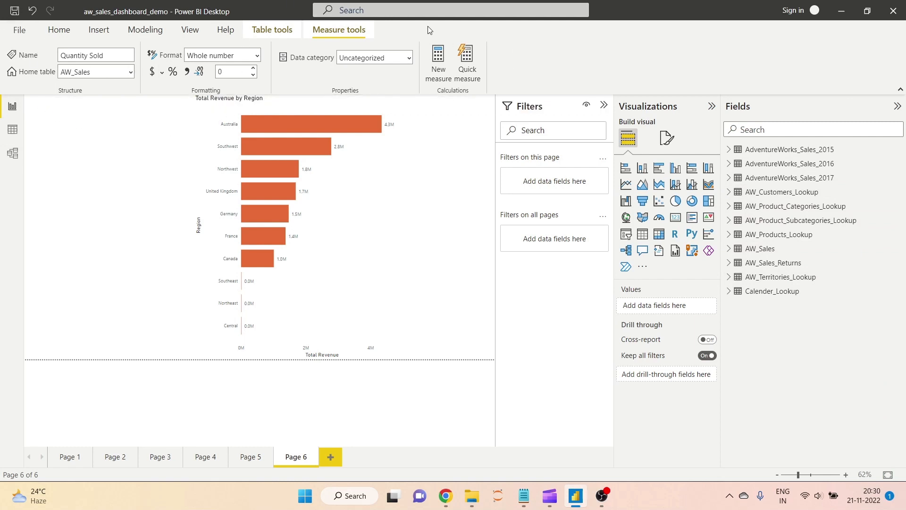
click(56, 31)
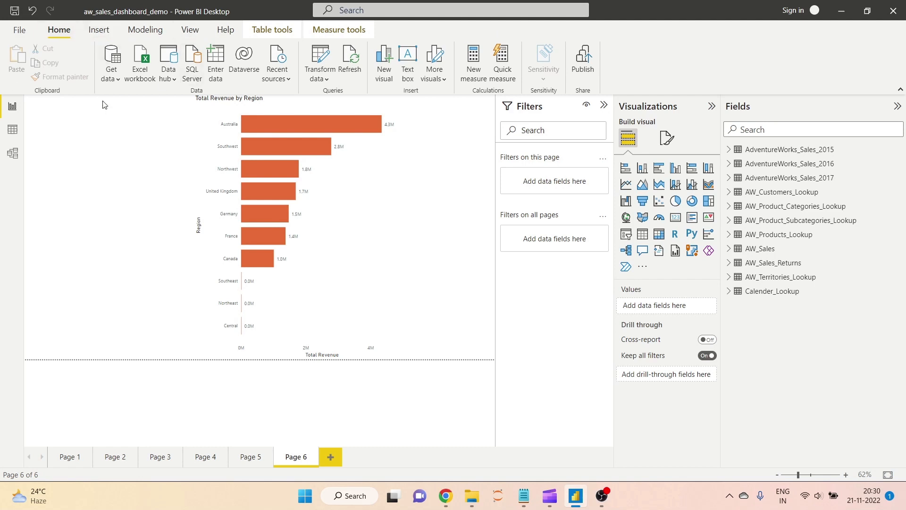
click(108, 78)
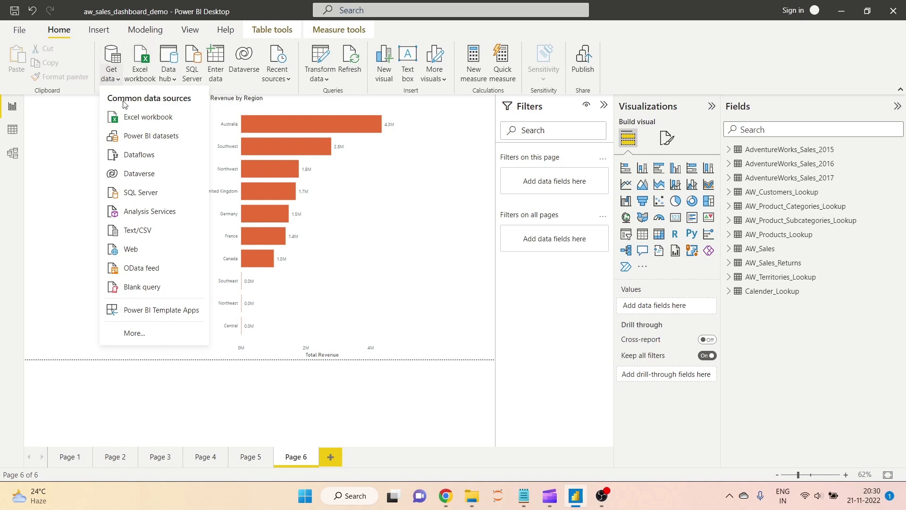
click(122, 71)
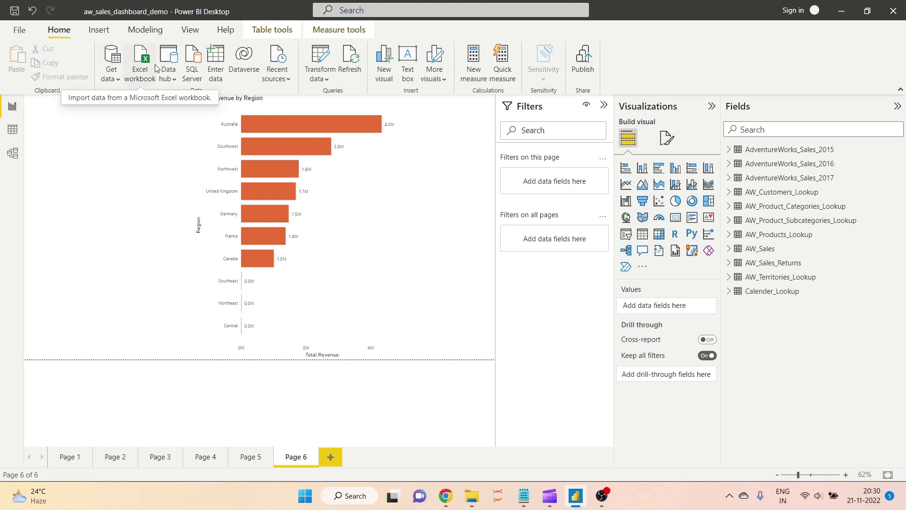
click(170, 75)
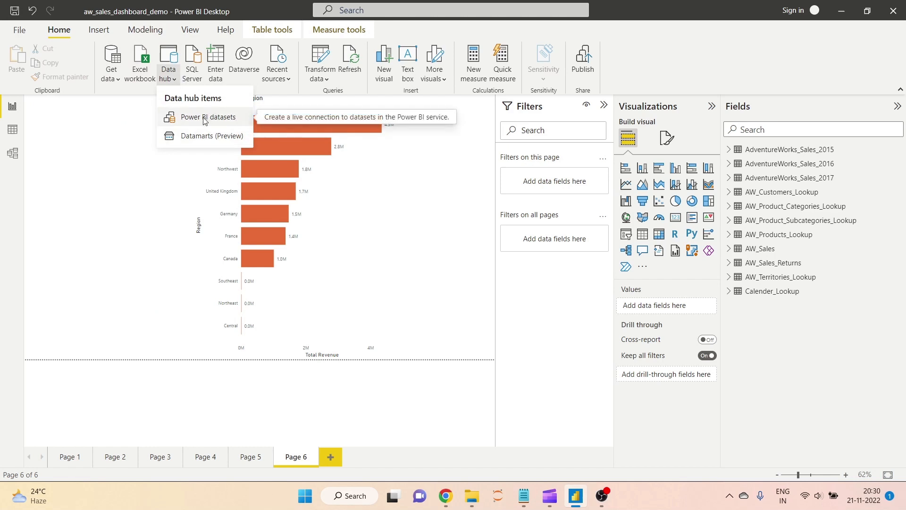
click(142, 98)
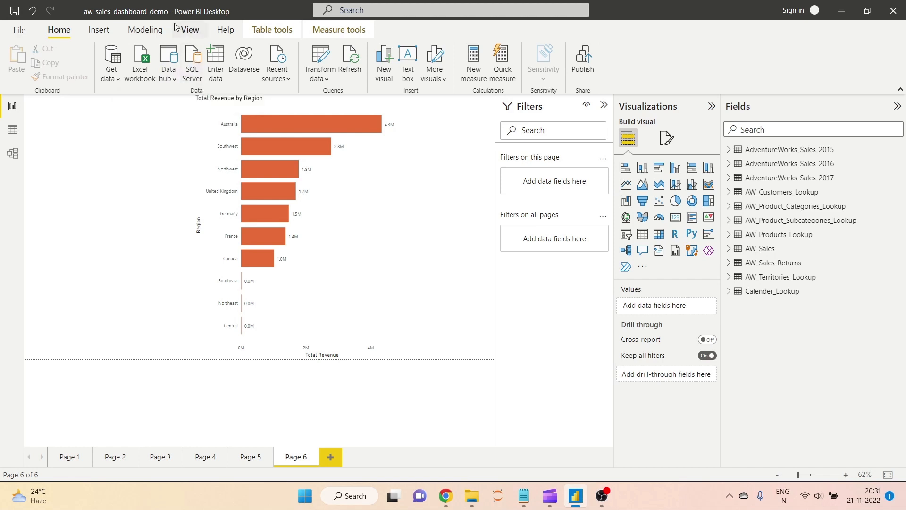
- Try entering a table manually with columns name and id, filling the first row with a person's first name and id 1
click(216, 62)
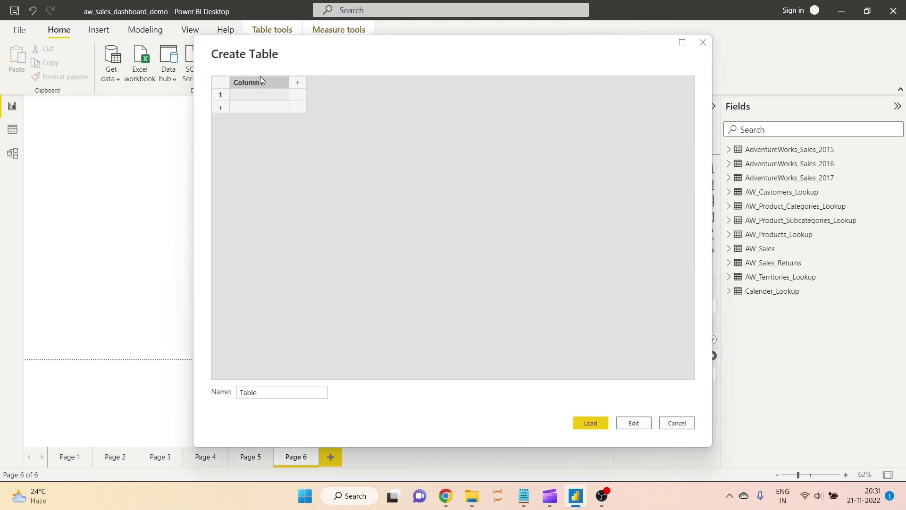
text(name)
key(Tab)
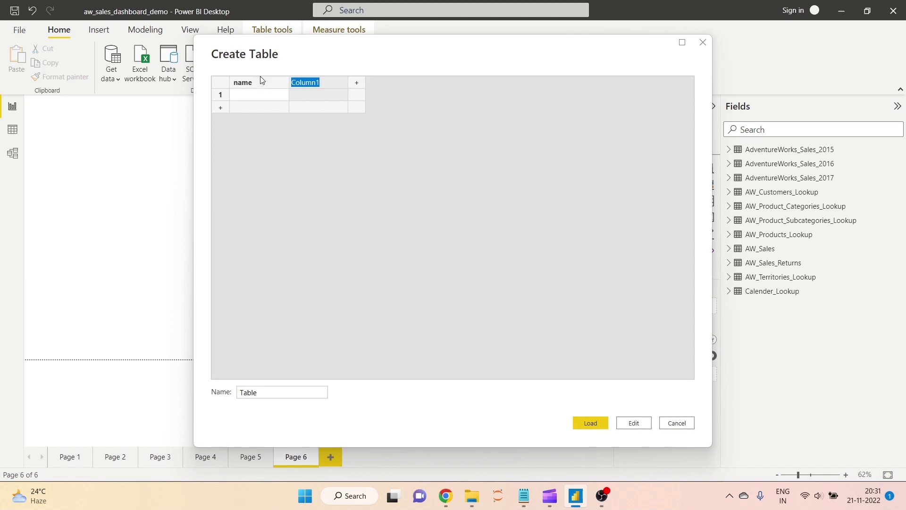
text(id)
key(Return)
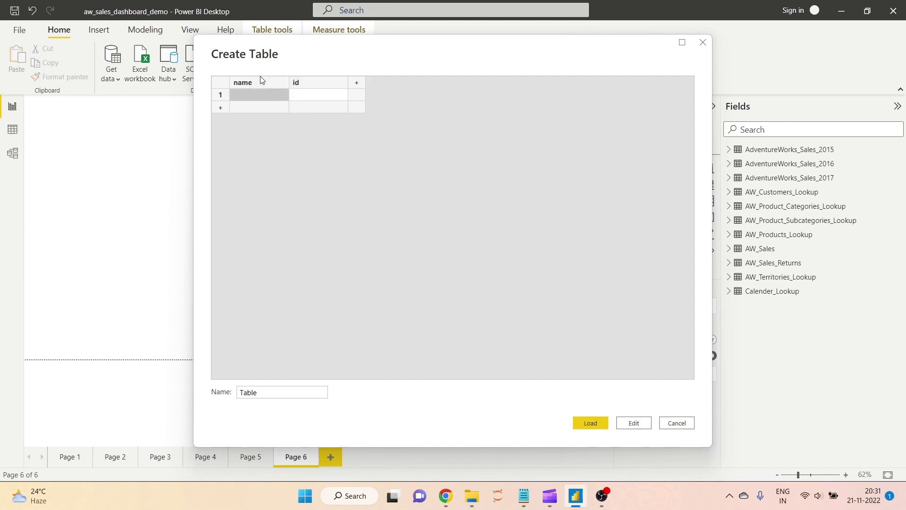
text(Somesh)
key(Tab)
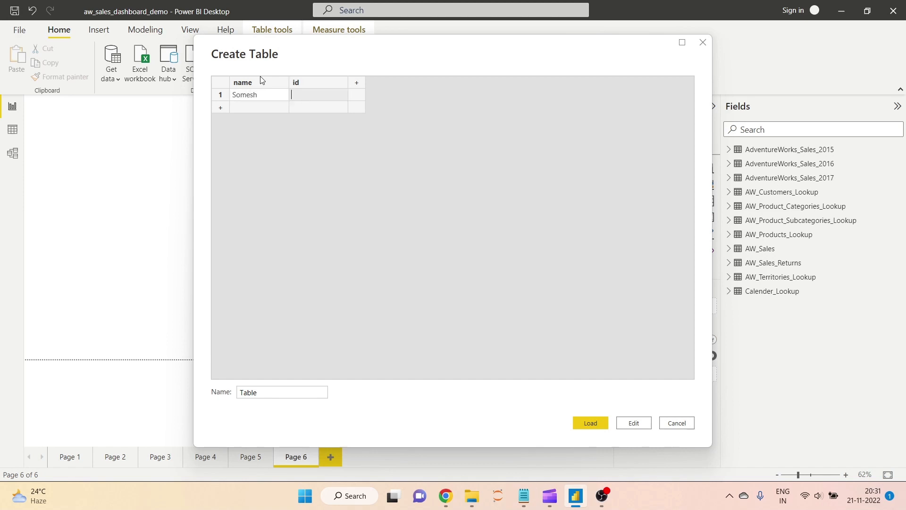
key(Return)
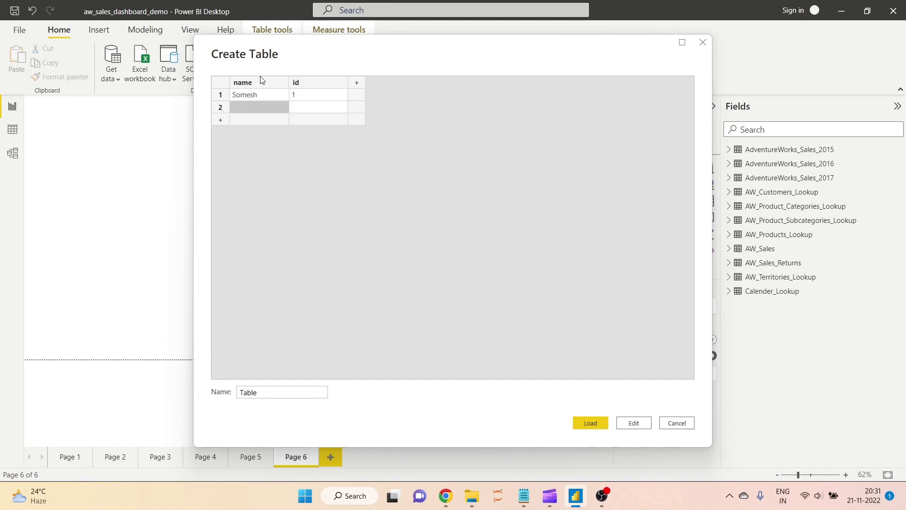
- Rename the manual table's first column to df and discard the table without loading it
click(262, 80)
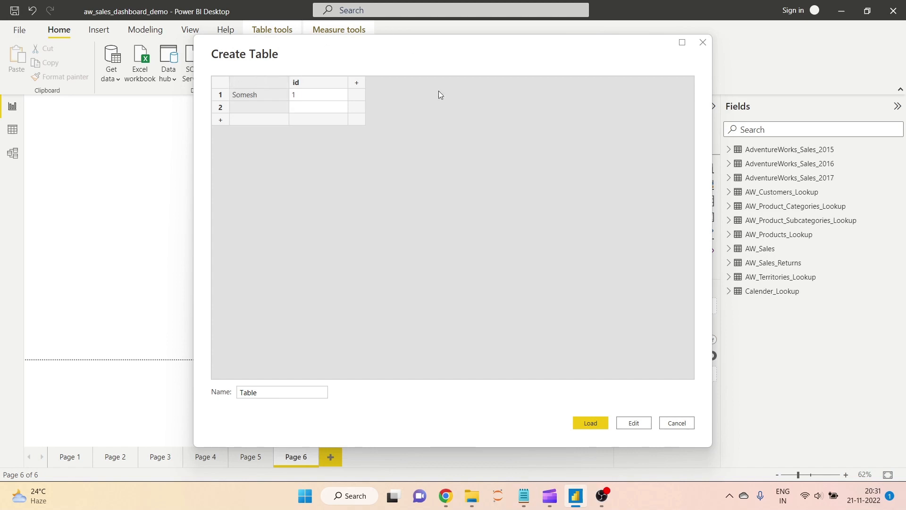
click(348, 153)
click(555, 267)
click(678, 423)
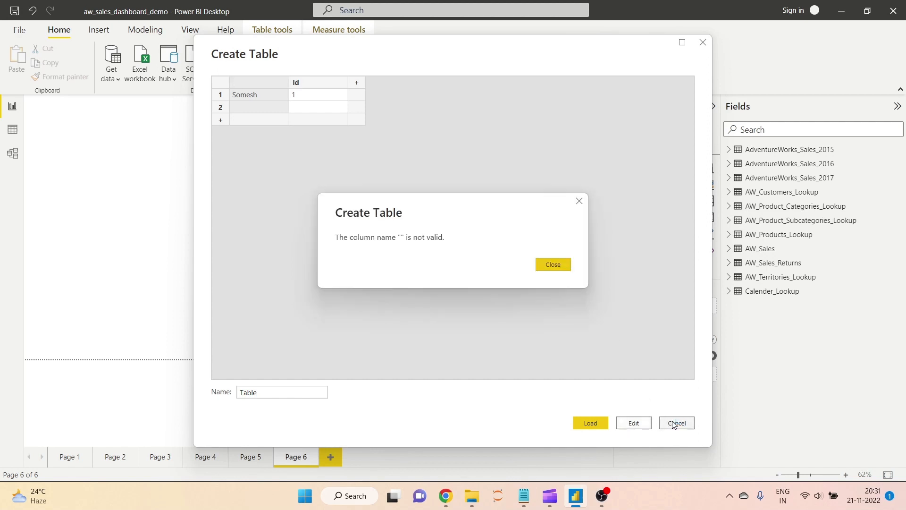
click(552, 265)
click(703, 43)
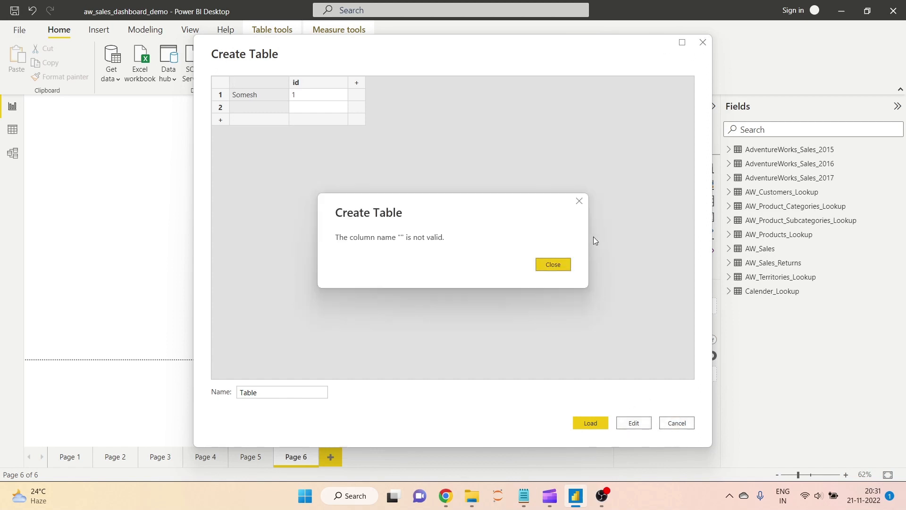
click(553, 265)
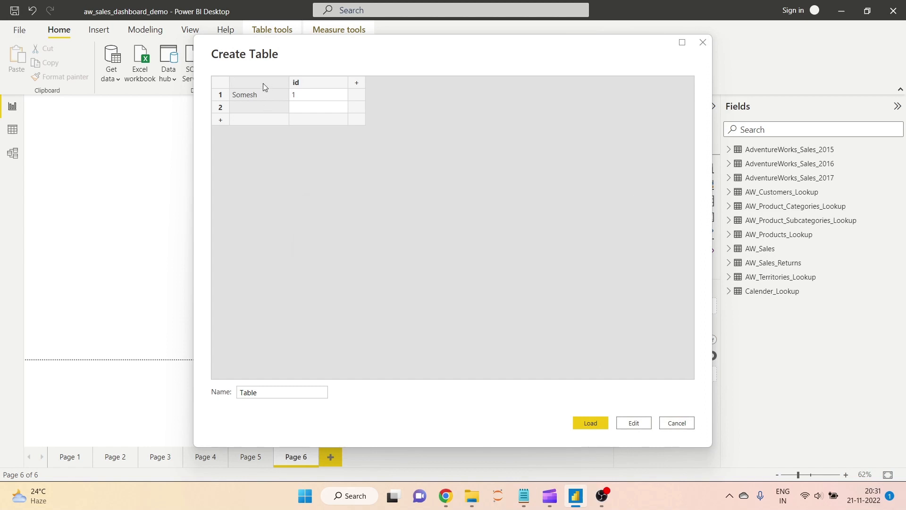
text(df)
click(677, 423)
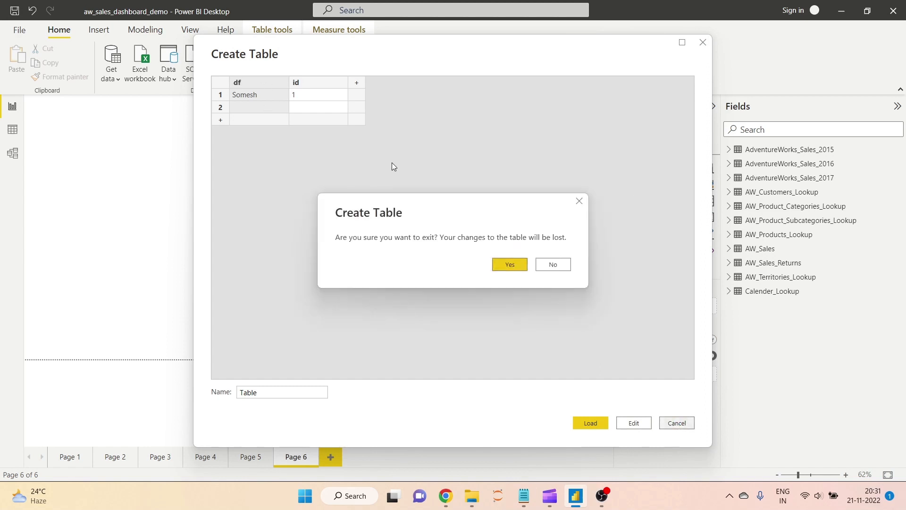
click(522, 270)
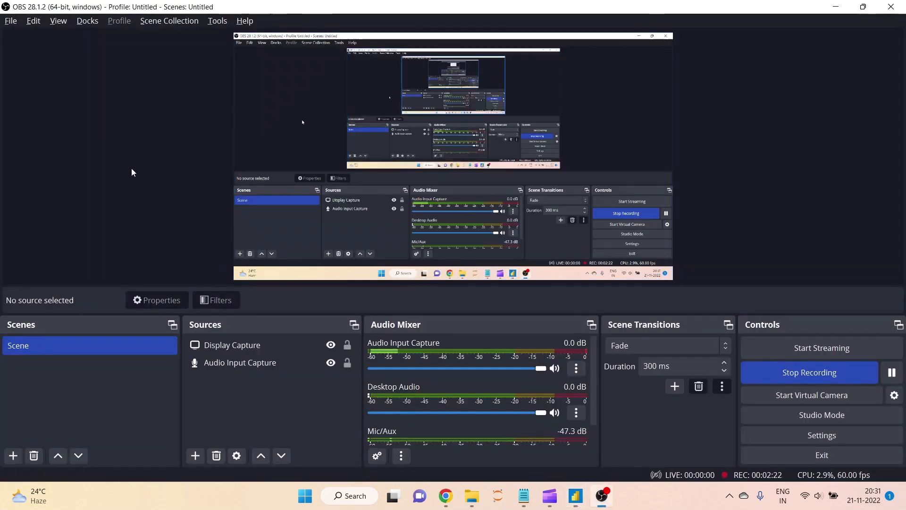
- Switch back to the Power BI report and expand the AW_Sales table to view its fields
key(alt+Tab)
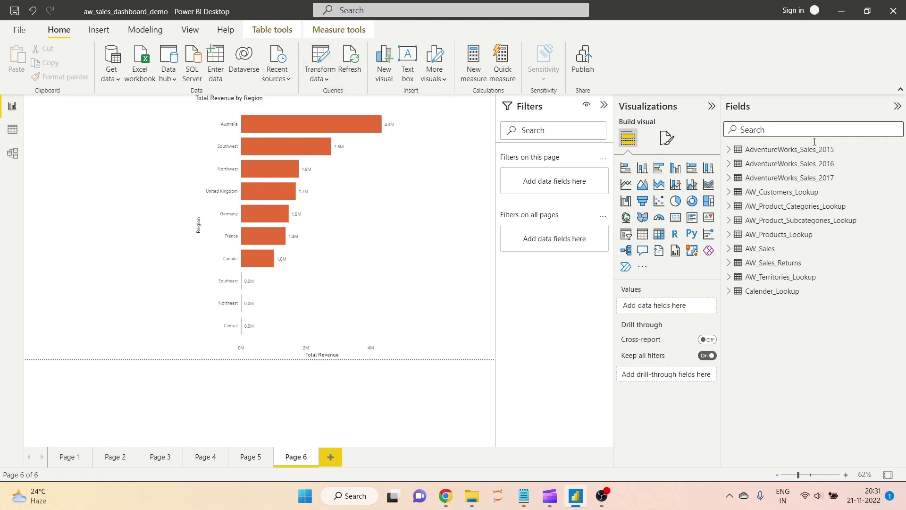
click(782, 250)
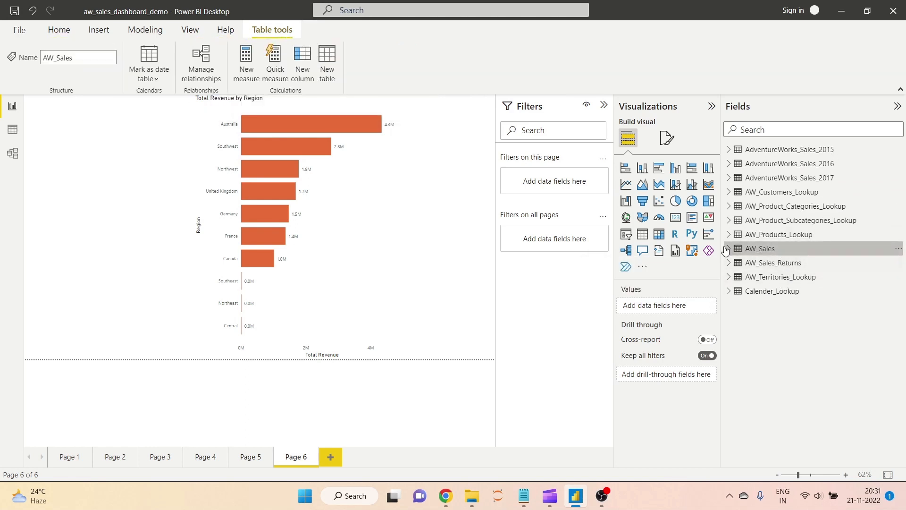
click(774, 249)
scroll(834, 262, down, 1)
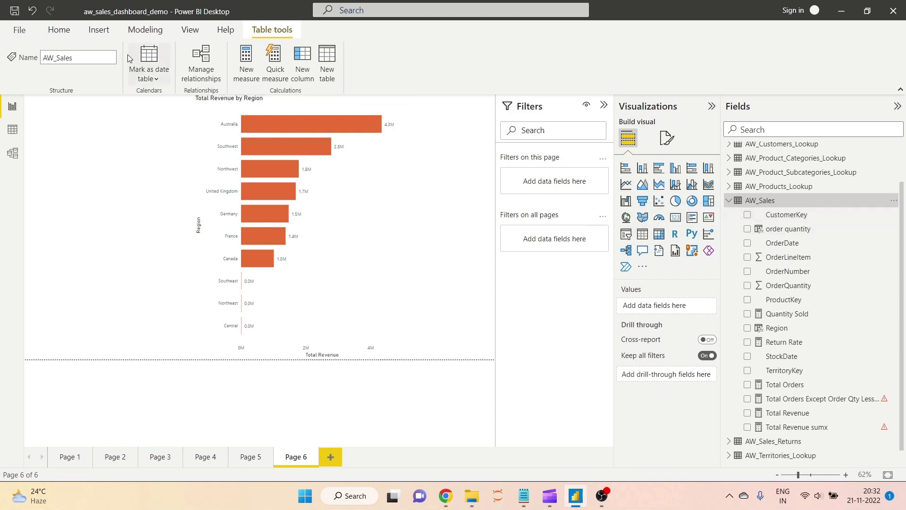
- Open the Power Query Editor and examine the columns of the AW_Sales query, including CustomerKey
click(59, 31)
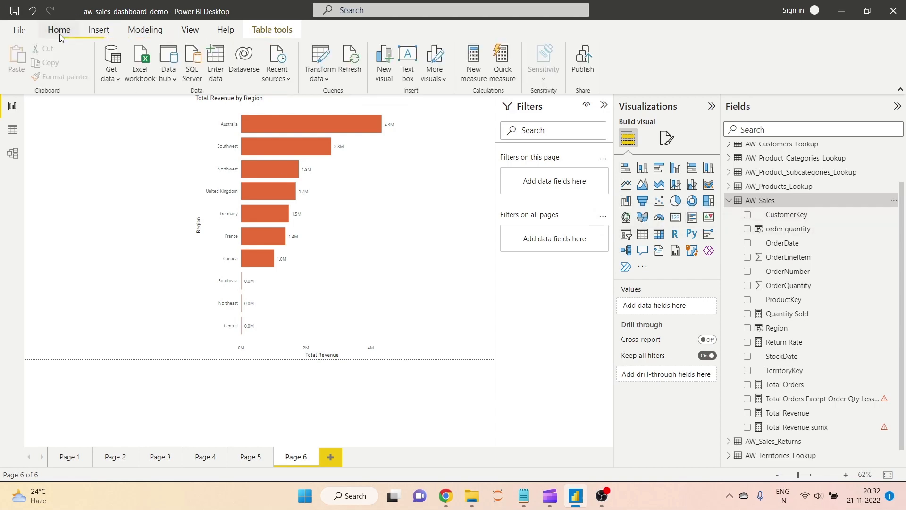
click(324, 51)
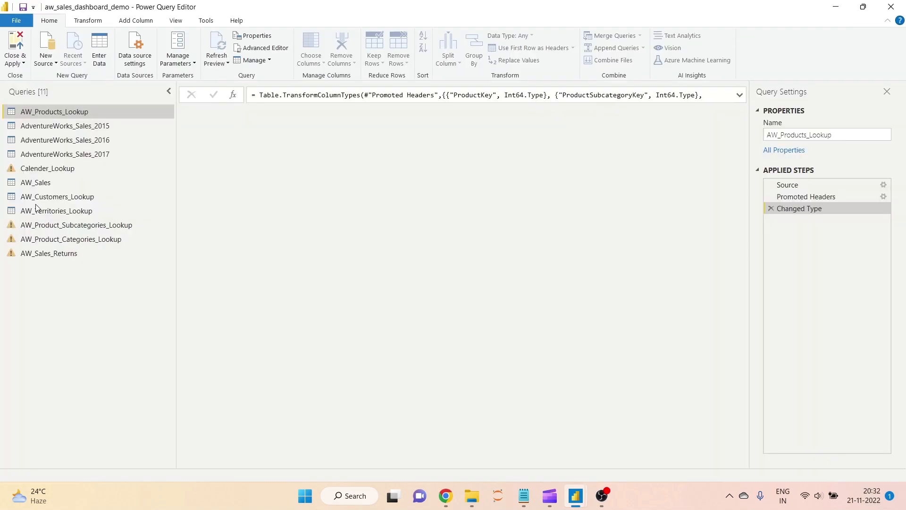
click(48, 183)
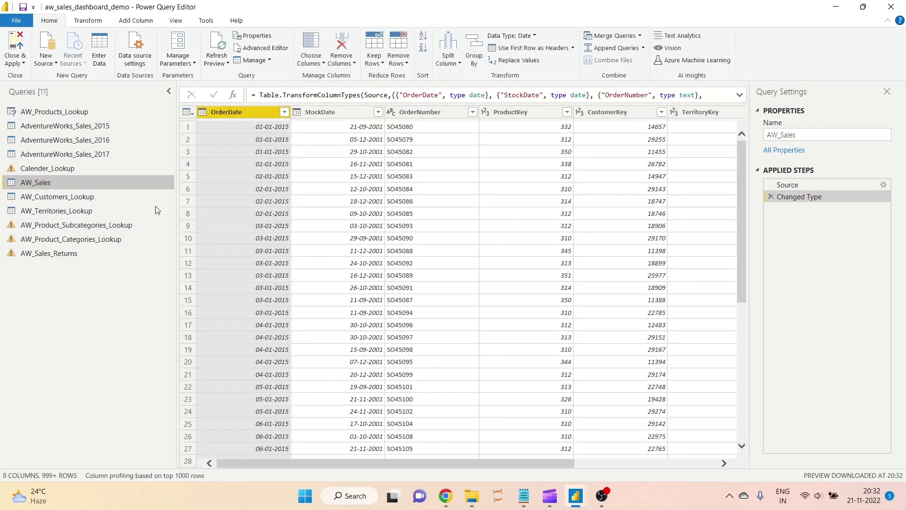
scroll(242, 121, right, 2)
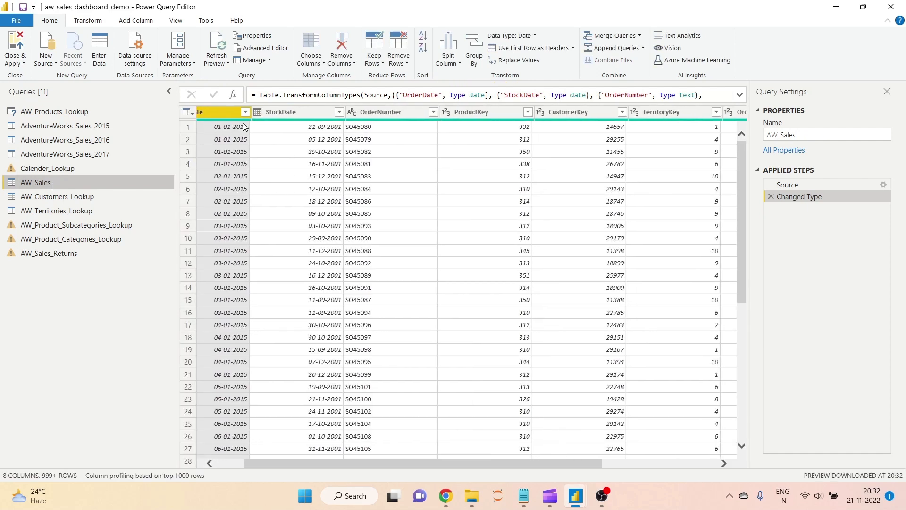
click(570, 119)
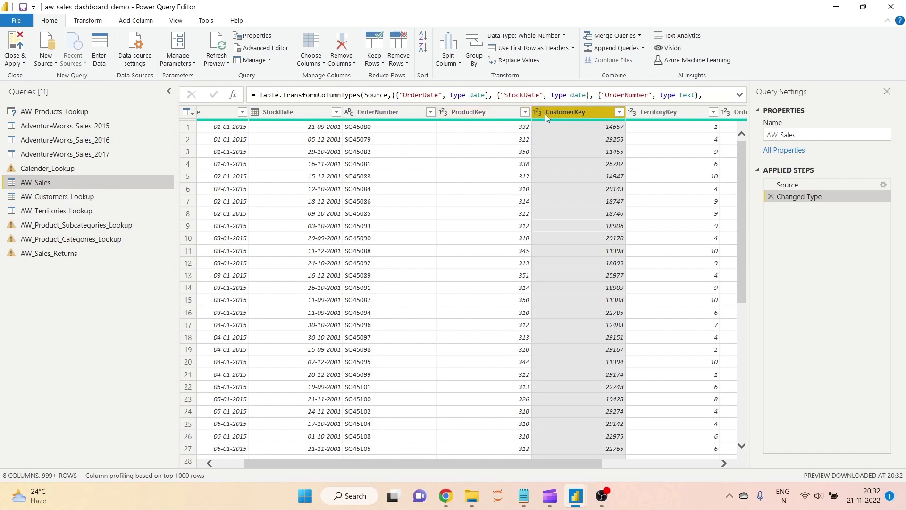
- Compare the AW_Sales query columns with the report's field list and close the Power Query Editor
key(alt+Tab)
key(alt+Tab)
key(alt+Tab)
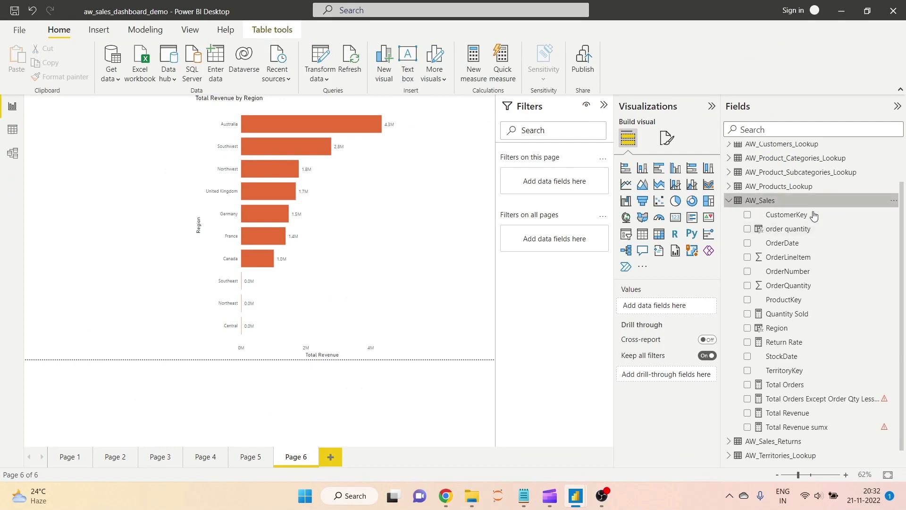
key(alt+Tab)
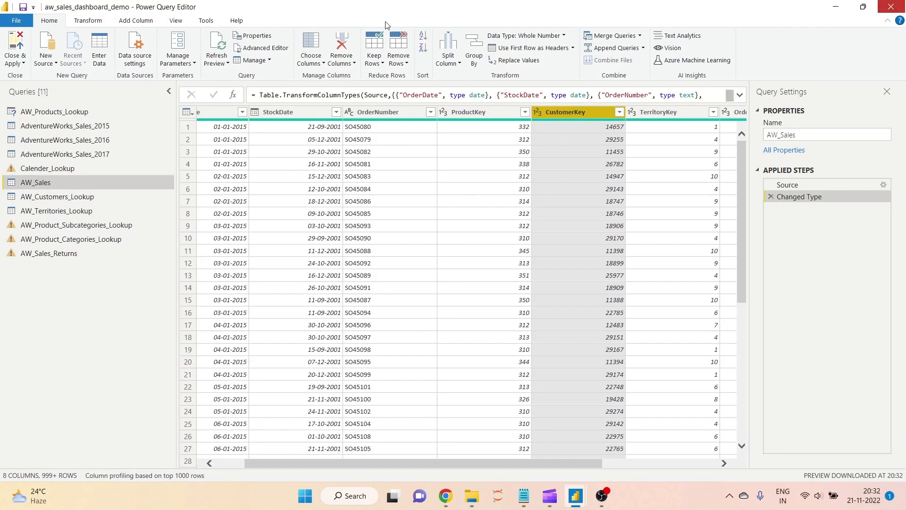
click(891, 6)
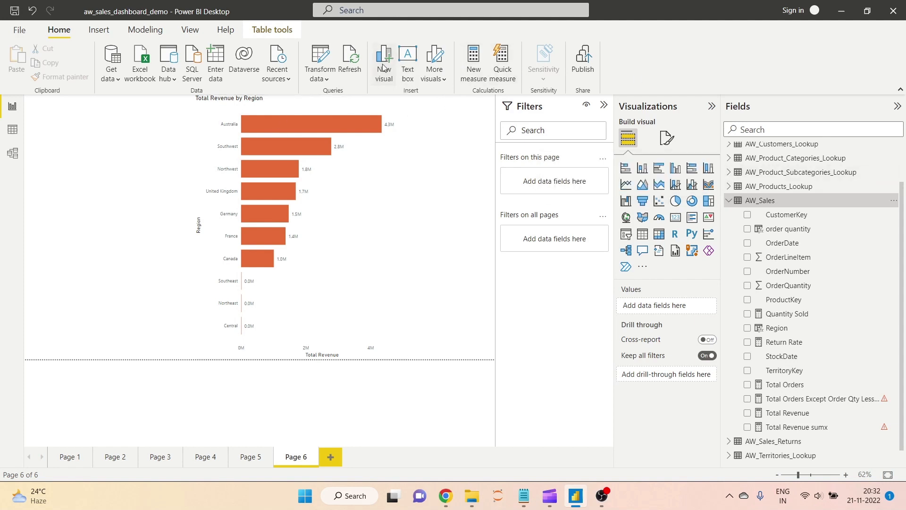
- Check the sources for additional visuals and shrink the Total Revenue by Region chart from its upper-left corner
click(434, 75)
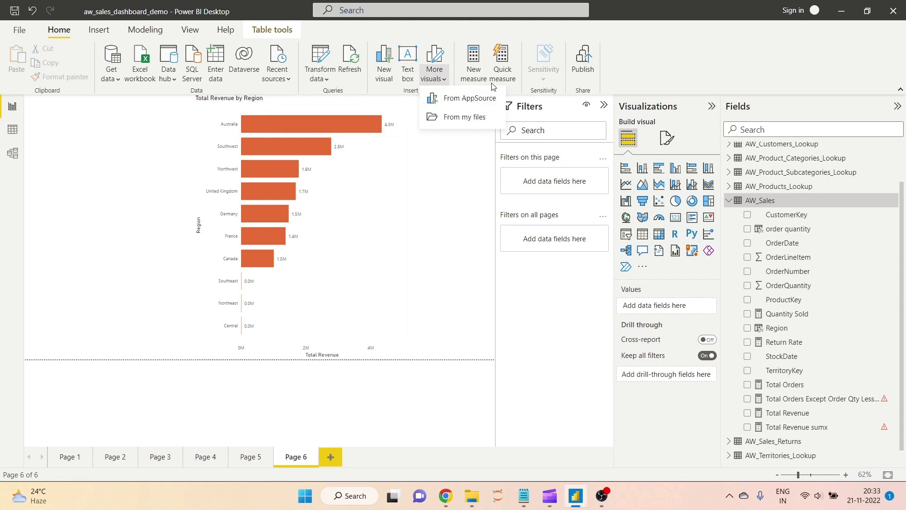
click(191, 173)
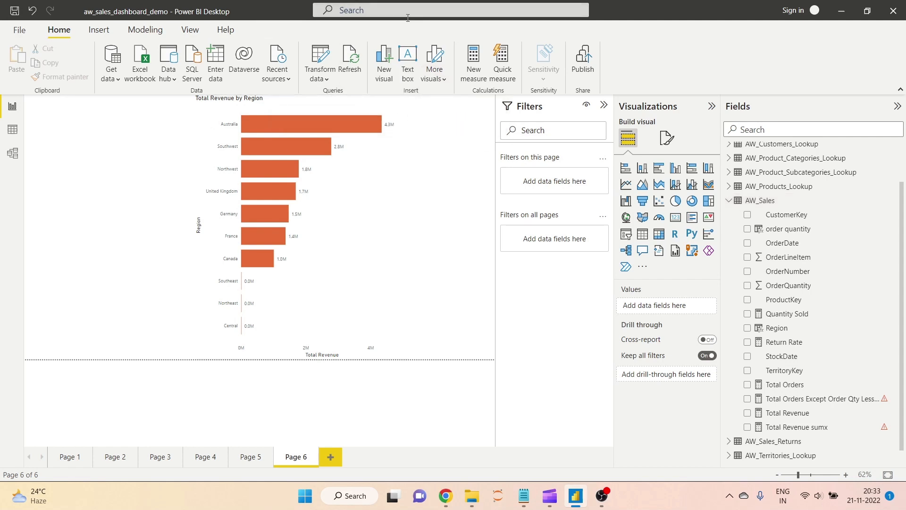
click(208, 119)
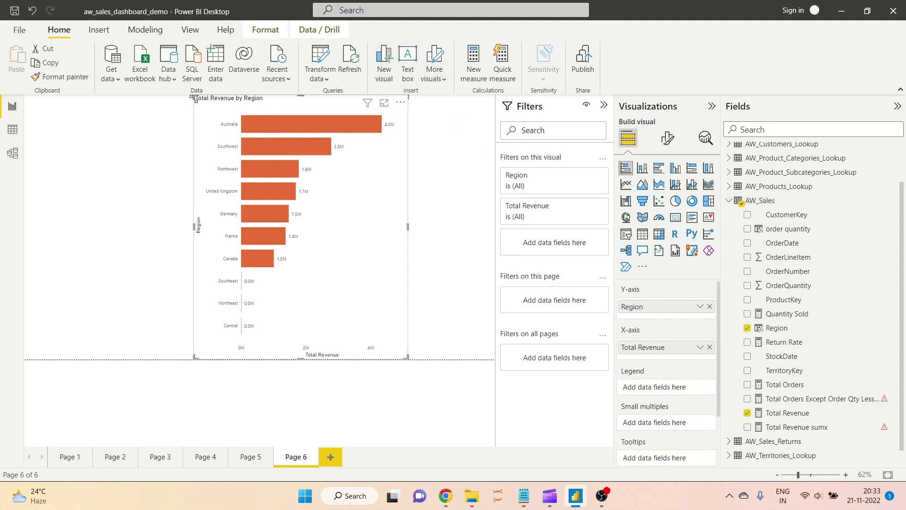
drag(194, 97, 244, 195)
- Add a text box reading "fgfgfg I love PBI" and format its text as centred Arial at size 18
click(408, 66)
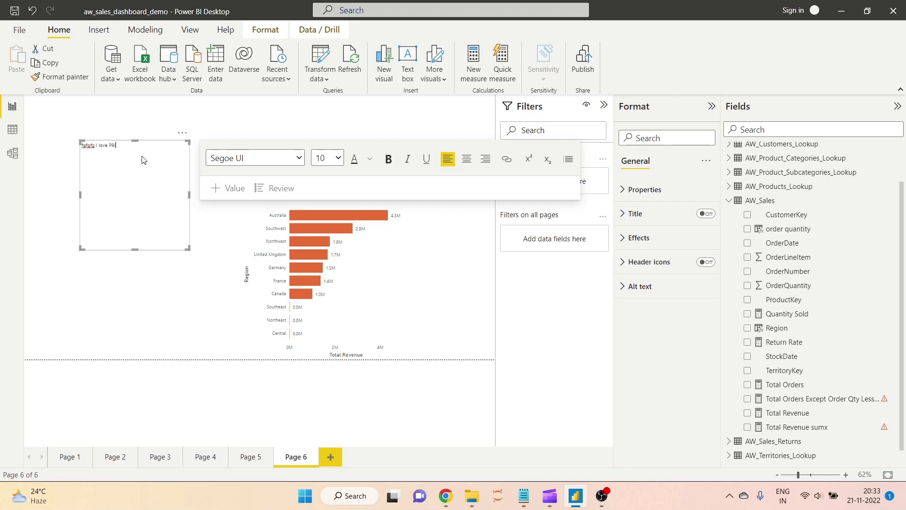
key(ctrl+a)
click(338, 158)
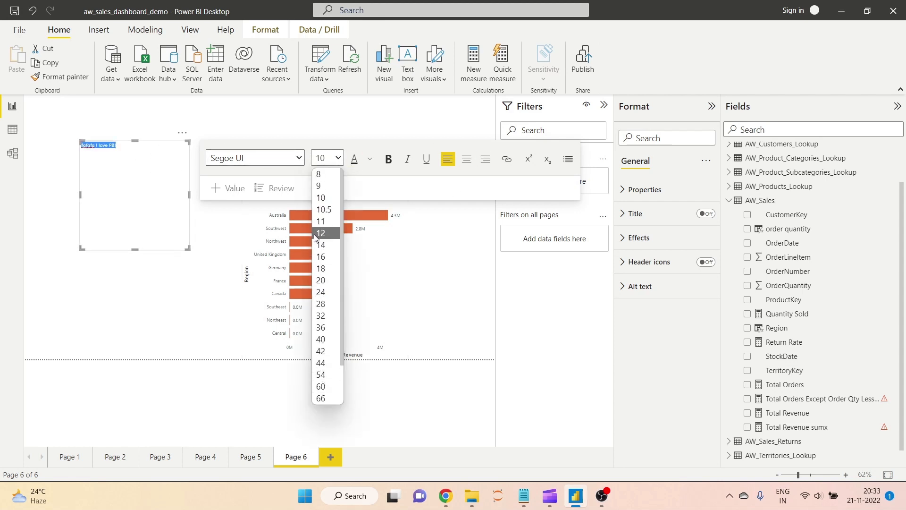
click(322, 268)
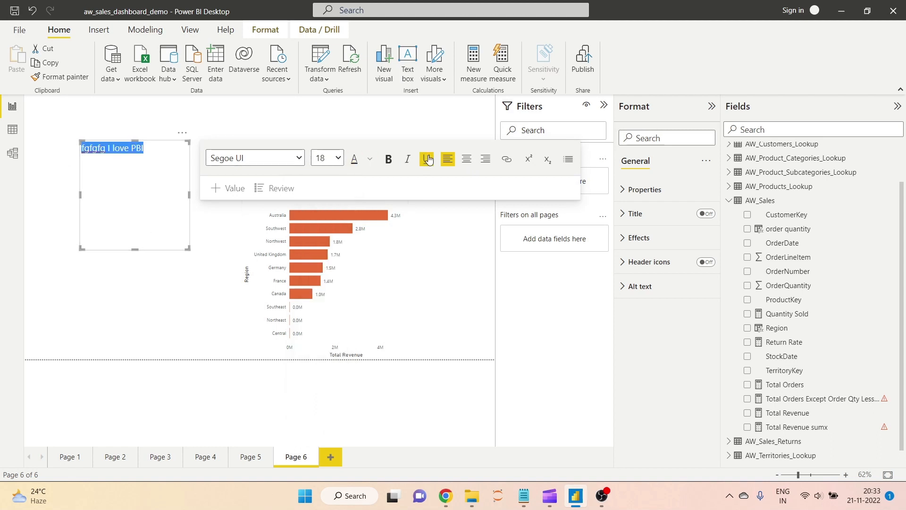
click(472, 158)
click(251, 158)
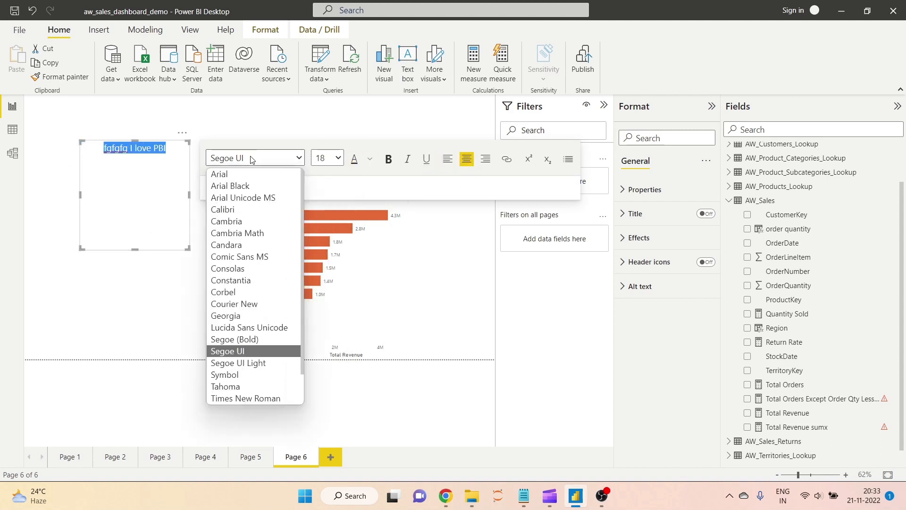
click(237, 173)
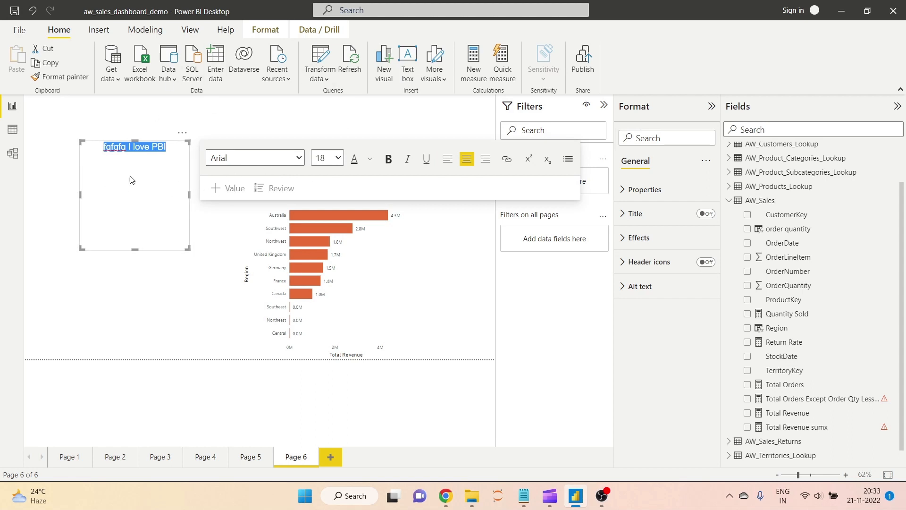
click(258, 115)
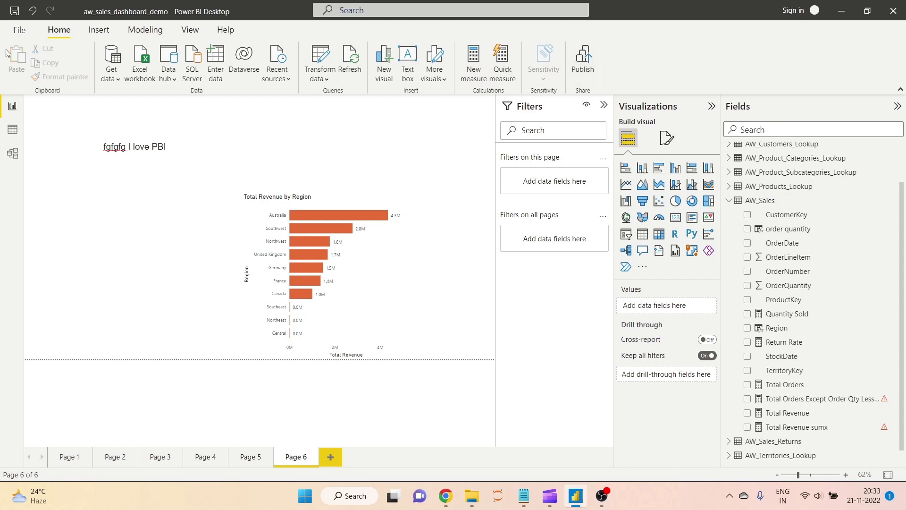
- Insert a rectangle shape, place it above the Total Revenue by Region chart and shrink it into a wide banner
click(109, 31)
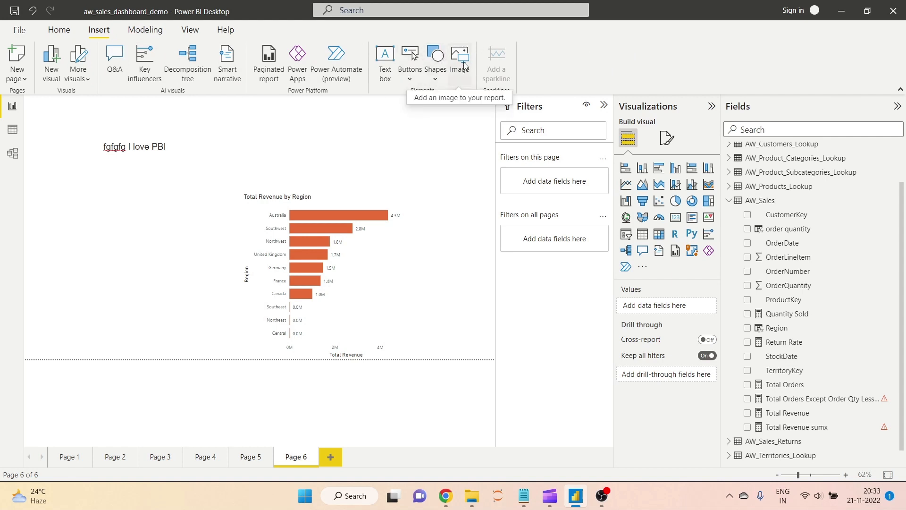
click(439, 77)
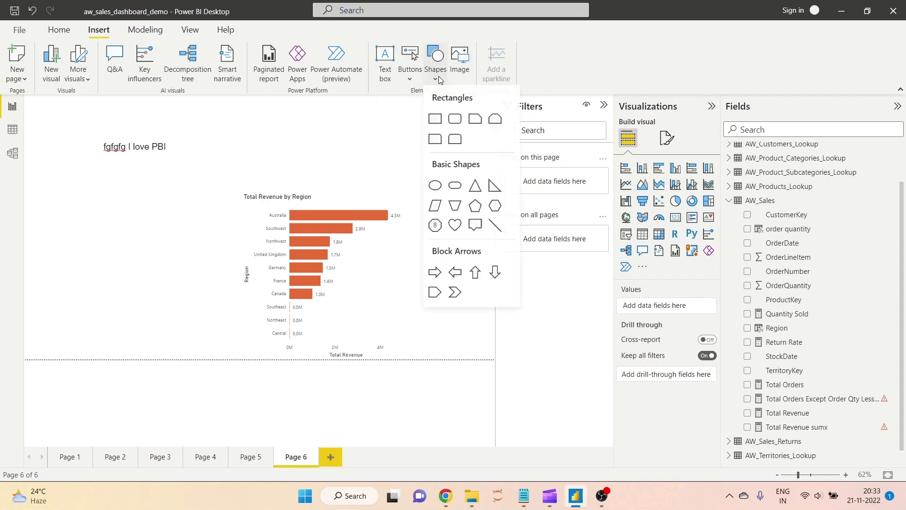
click(435, 120)
drag(106, 181, 460, 137)
drag(386, 204, 281, 164)
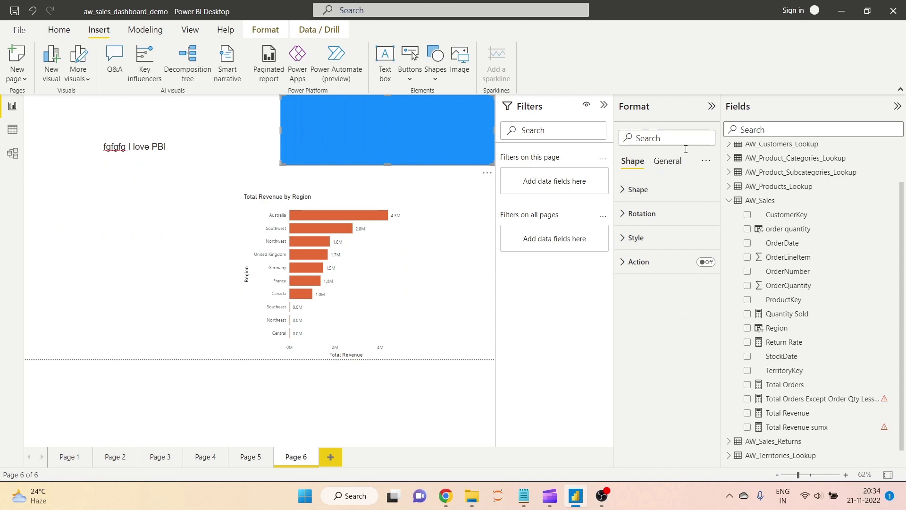
- Try the rectangle's background effect, then turn its style fill off and back on
click(668, 160)
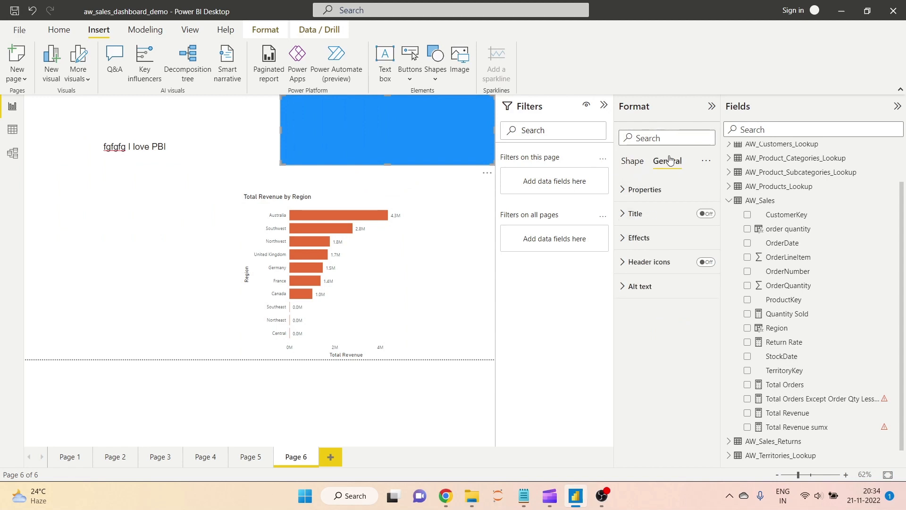
click(650, 238)
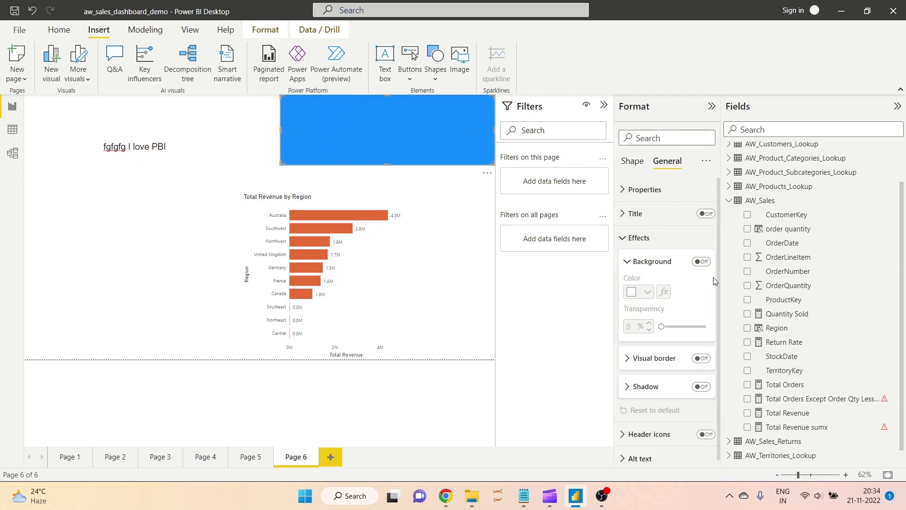
click(706, 263)
click(633, 161)
click(649, 238)
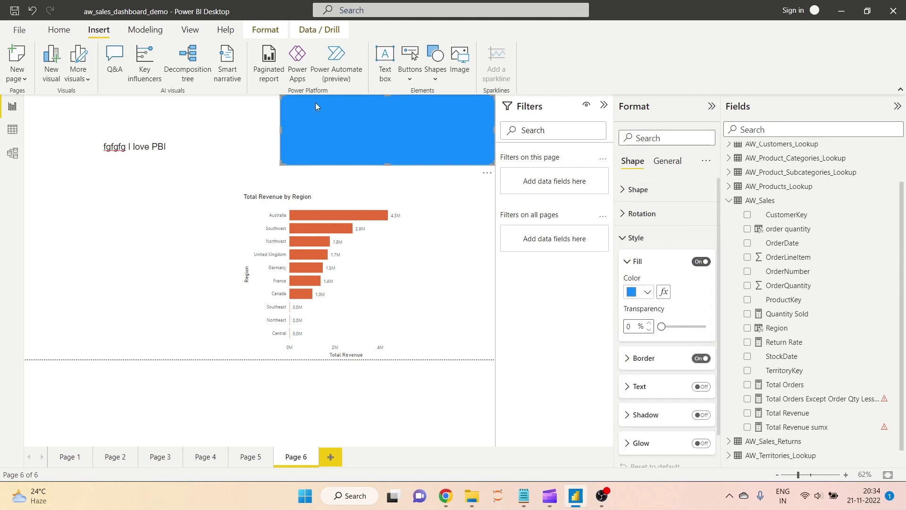
click(702, 262)
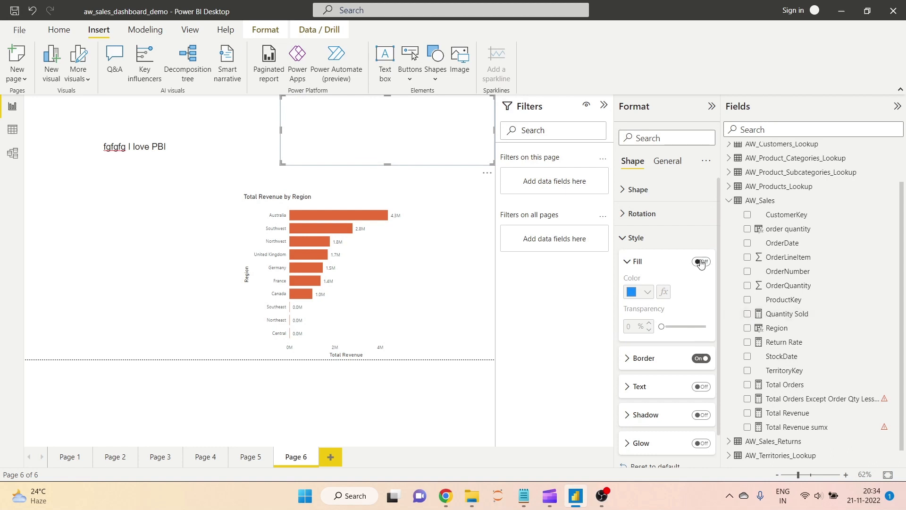
click(701, 262)
- Set the rectangle's fill to a light blue tint and look at its text options
click(641, 293)
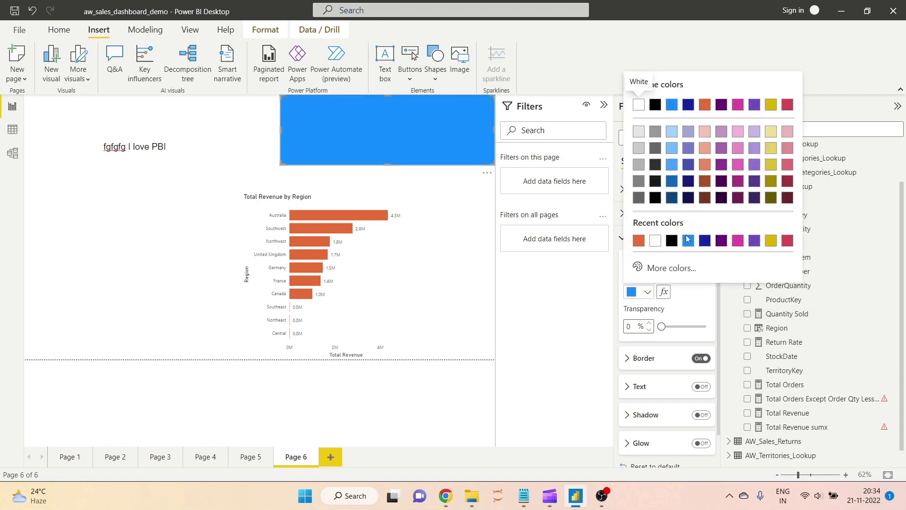
click(673, 131)
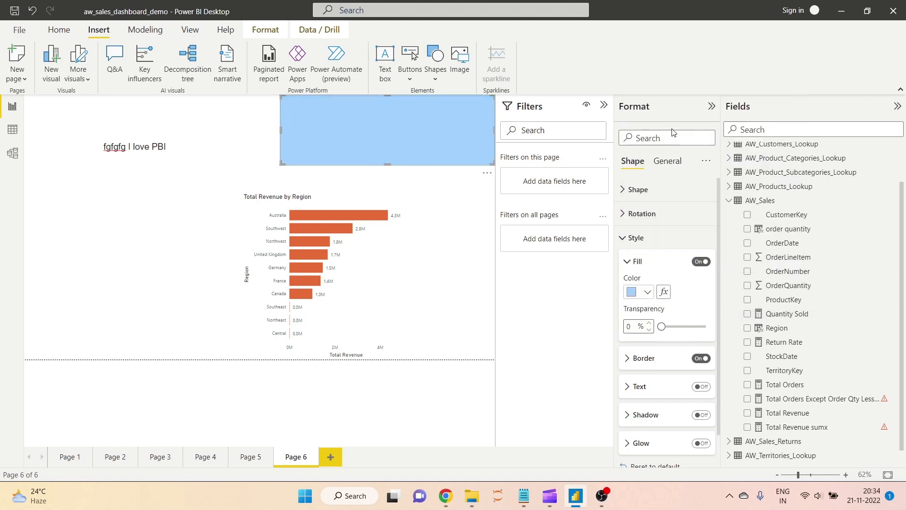
click(645, 394)
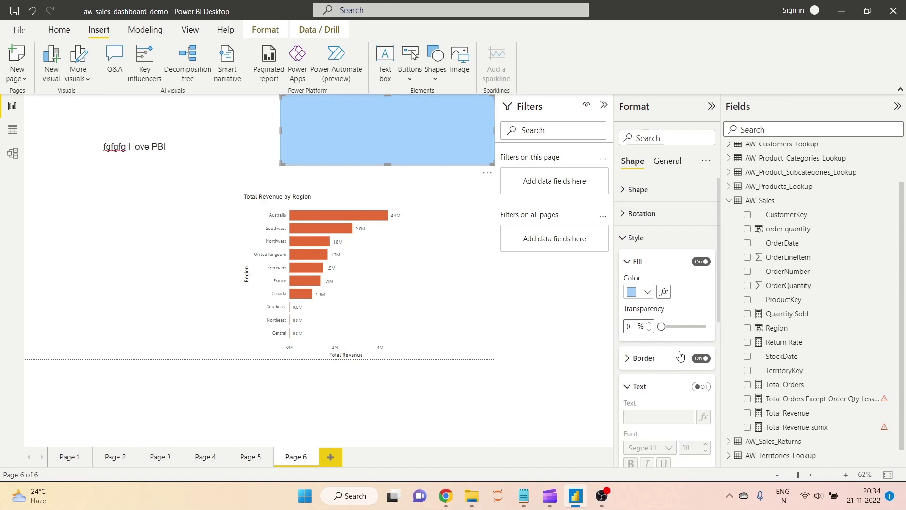
click(648, 386)
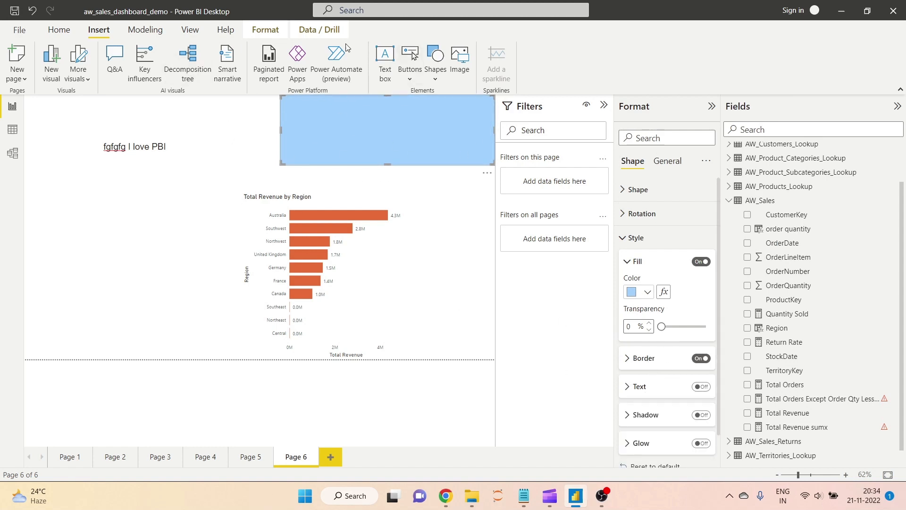
- Insert a page navigator and move it to just above the Total Revenue by Region chart
click(406, 75)
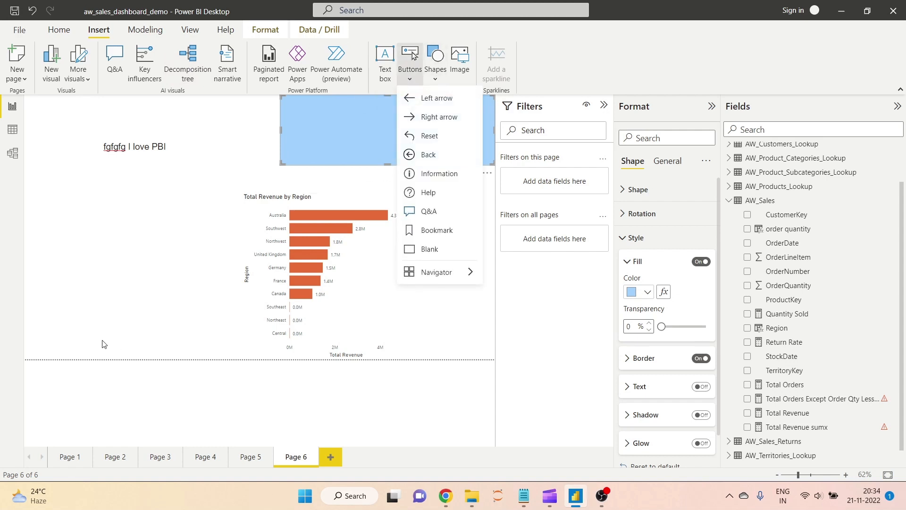
click(137, 260)
click(410, 71)
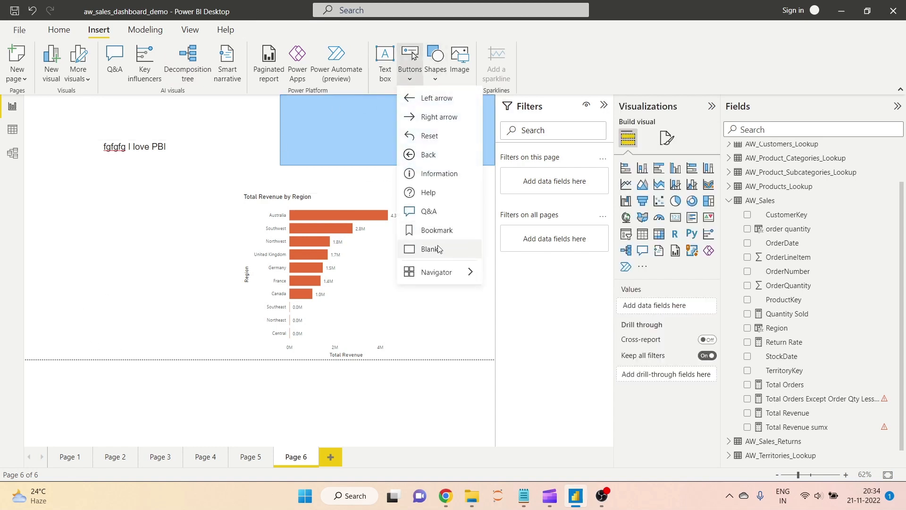
mouse_move(437, 277)
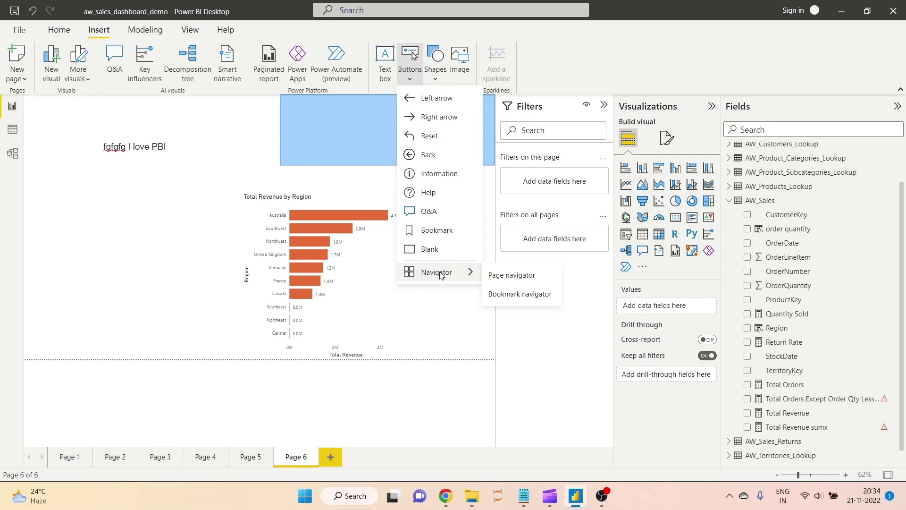
click(514, 277)
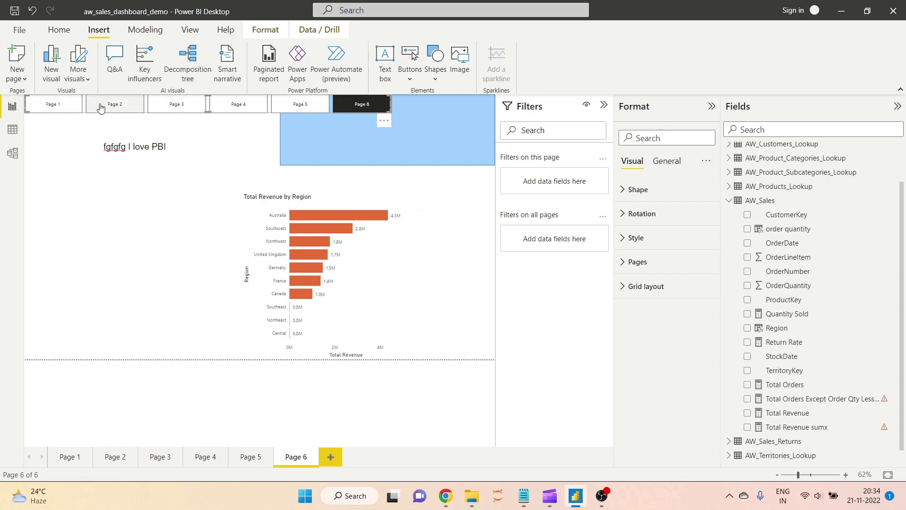
drag(41, 105, 150, 187)
click(347, 370)
- Delete the light blue rectangle from the report page
click(430, 112)
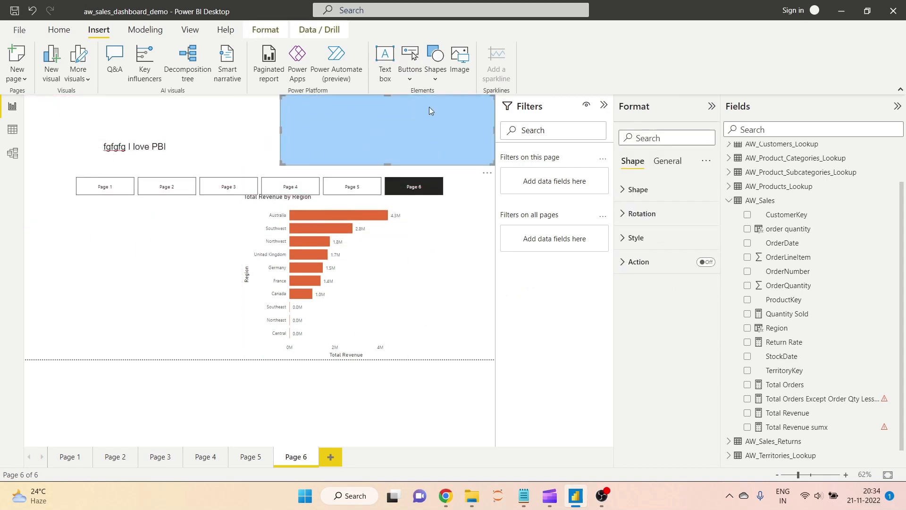
key(Delete)
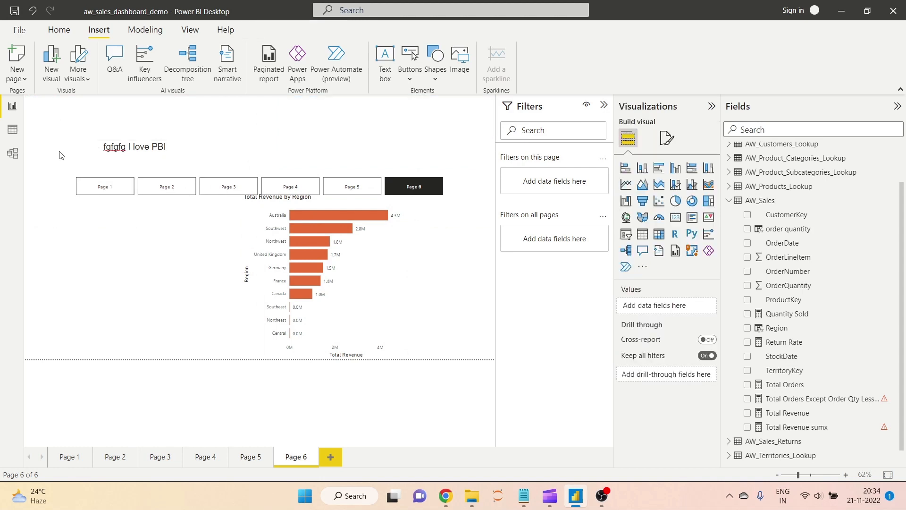
click(125, 152)
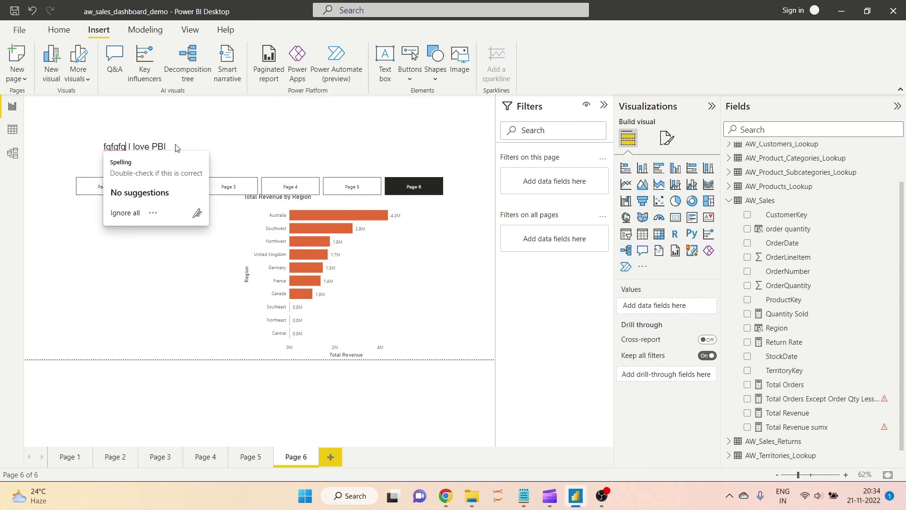
click(238, 138)
click(125, 163)
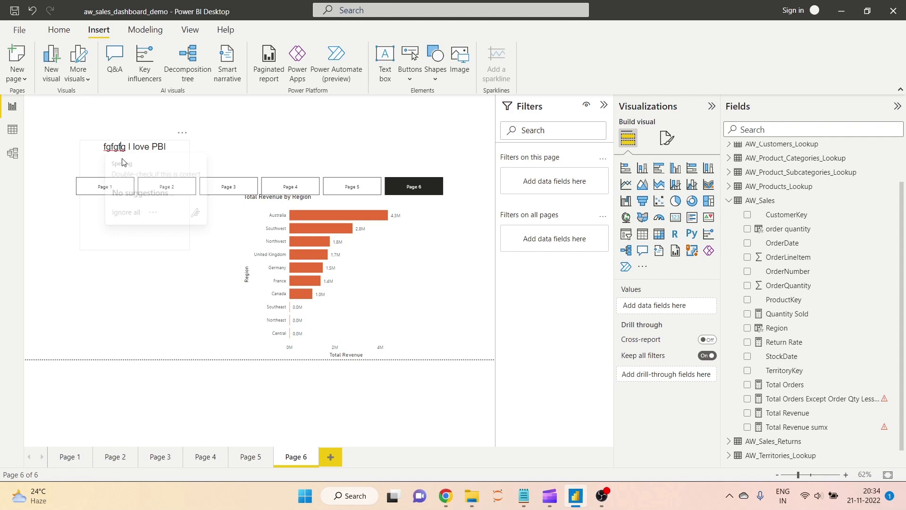
click(83, 164)
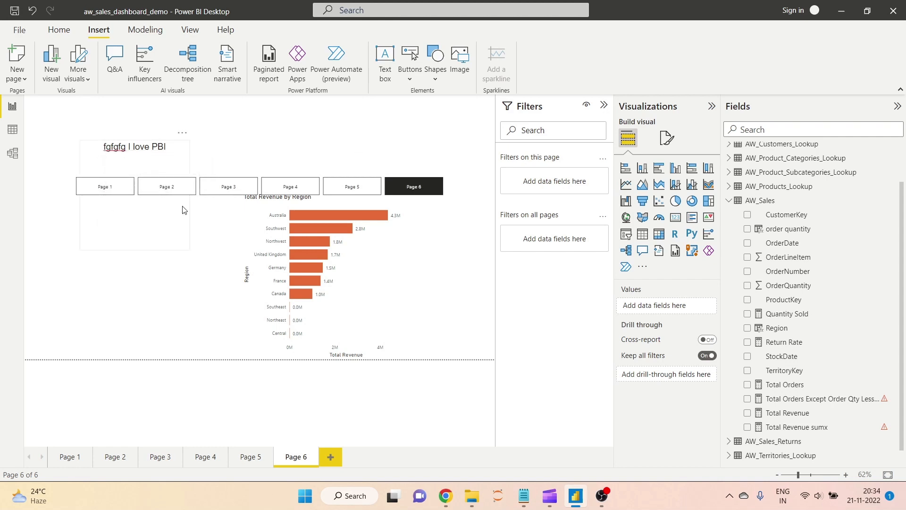
- Move the page navigator above the "fgfgfg I love PBI" text so it clears the chart title
click(335, 192)
drag(346, 192, 369, 117)
click(57, 126)
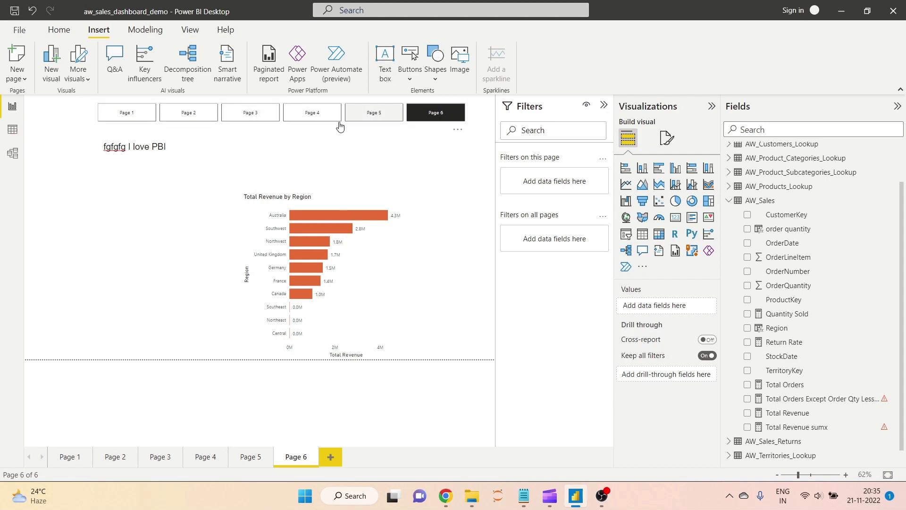
- Test the page navigator by following its Page 1 button, then return to Page 6
ctrl+click(135, 113)
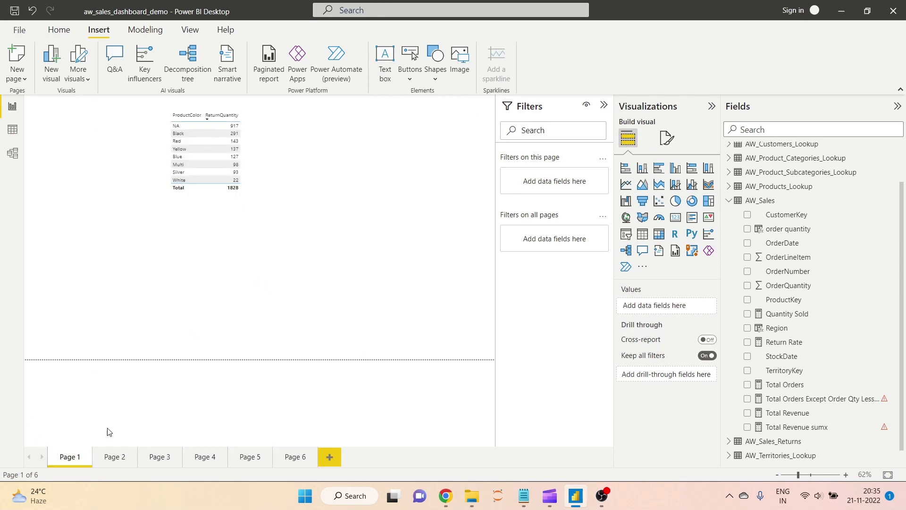
click(297, 457)
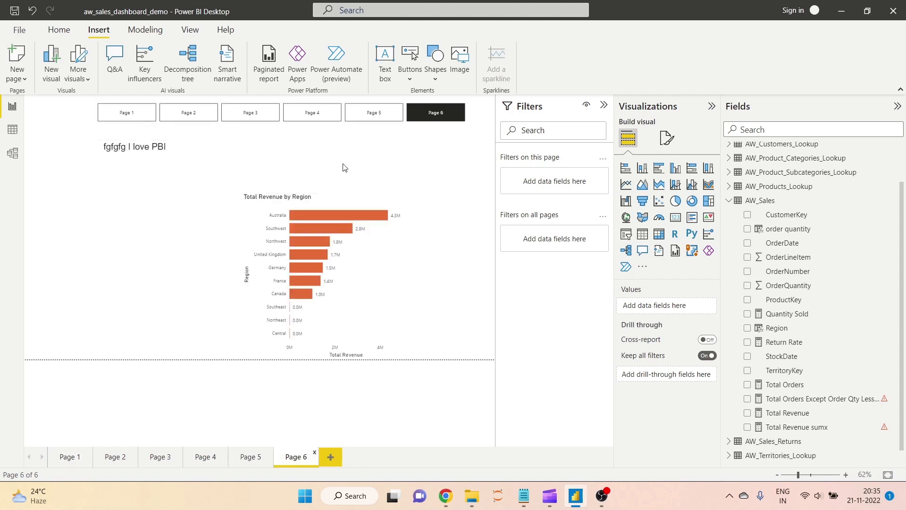
- Examine the available button types and navigator options, then bring up the modeling commands
click(417, 75)
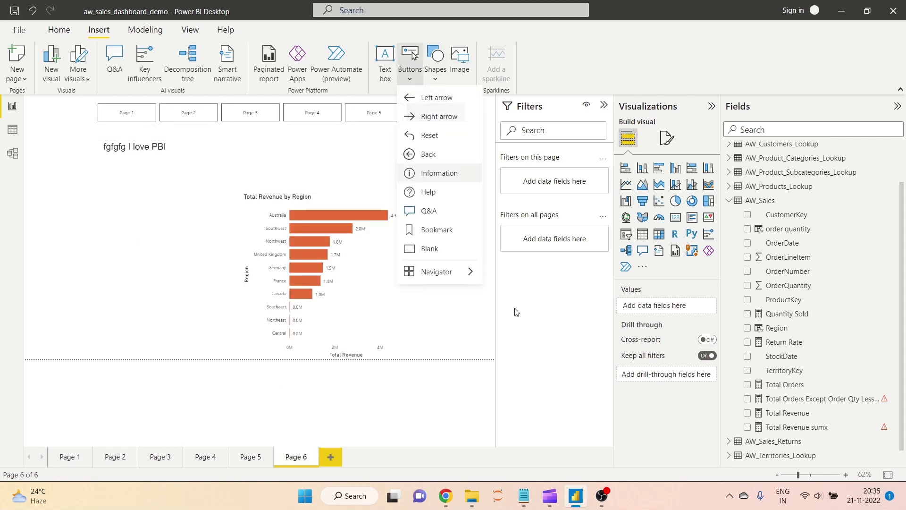
mouse_move(468, 272)
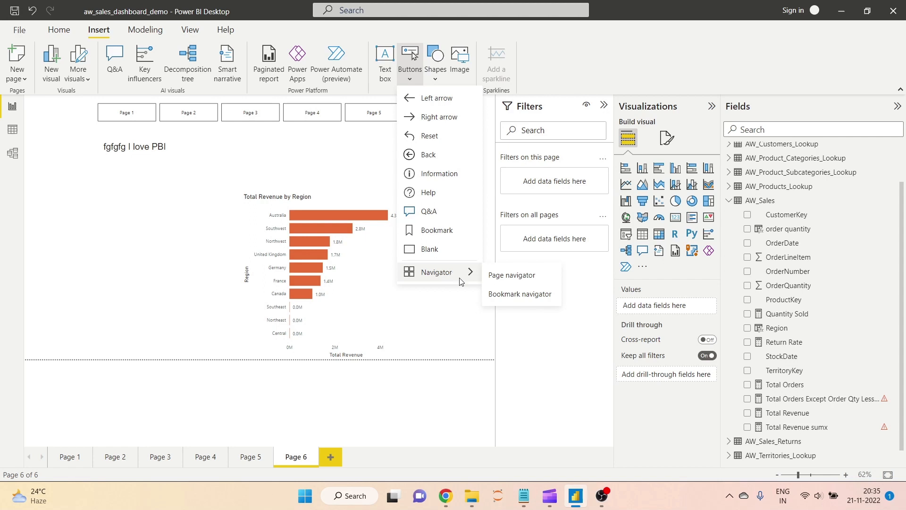
click(333, 140)
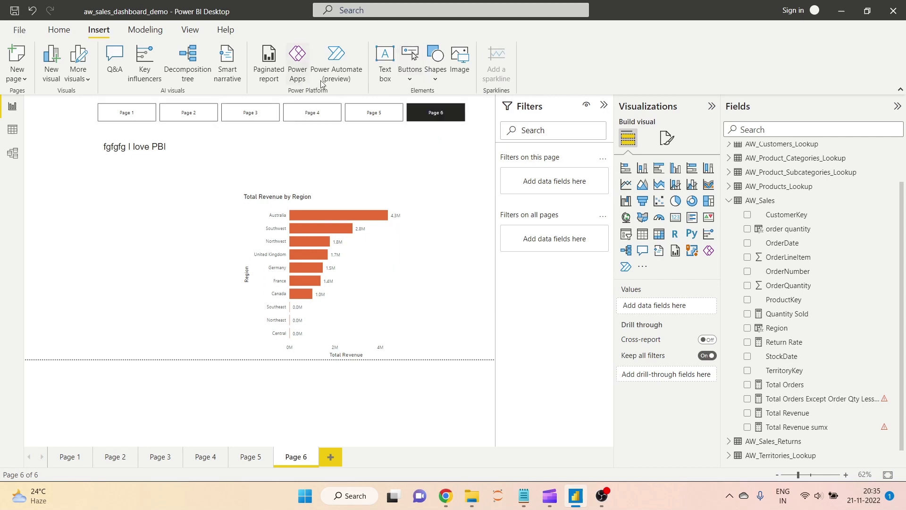
click(418, 72)
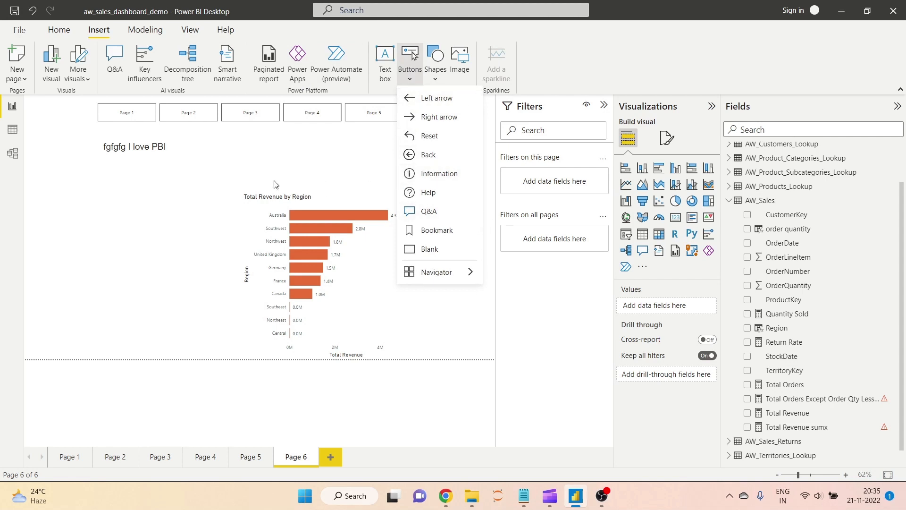
click(321, 152)
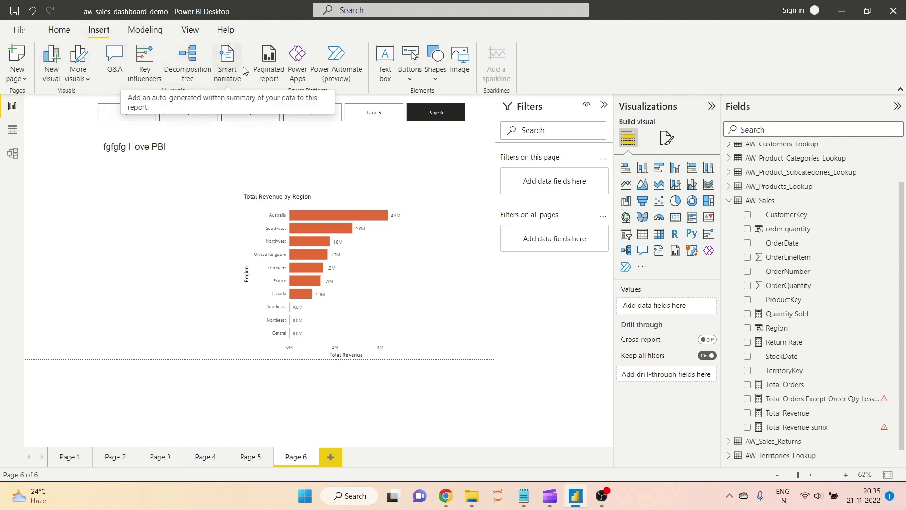
click(152, 29)
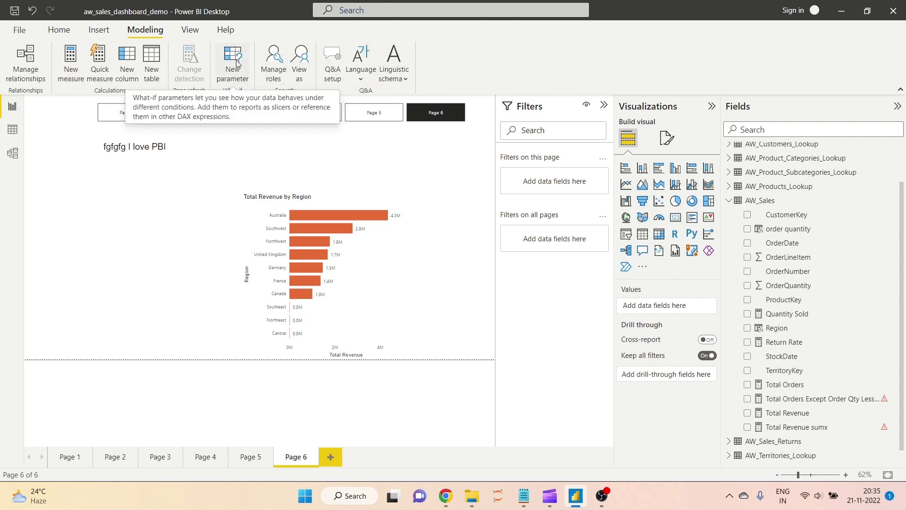
- Try a dark theme on the report, and restore the Default theme
click(201, 29)
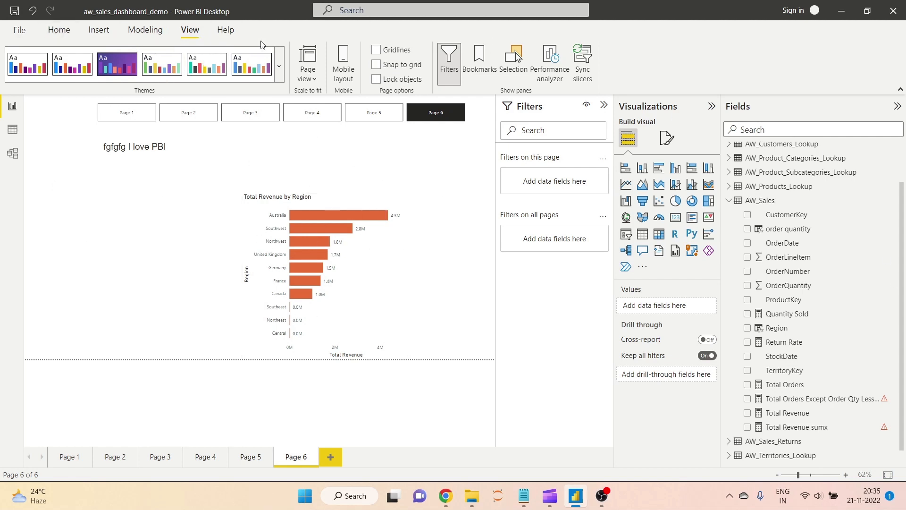
click(279, 66)
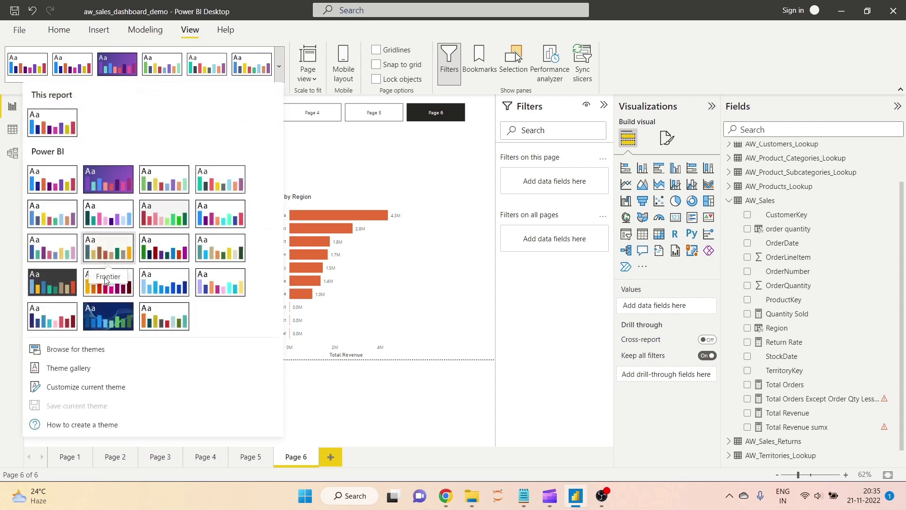
key(Escape)
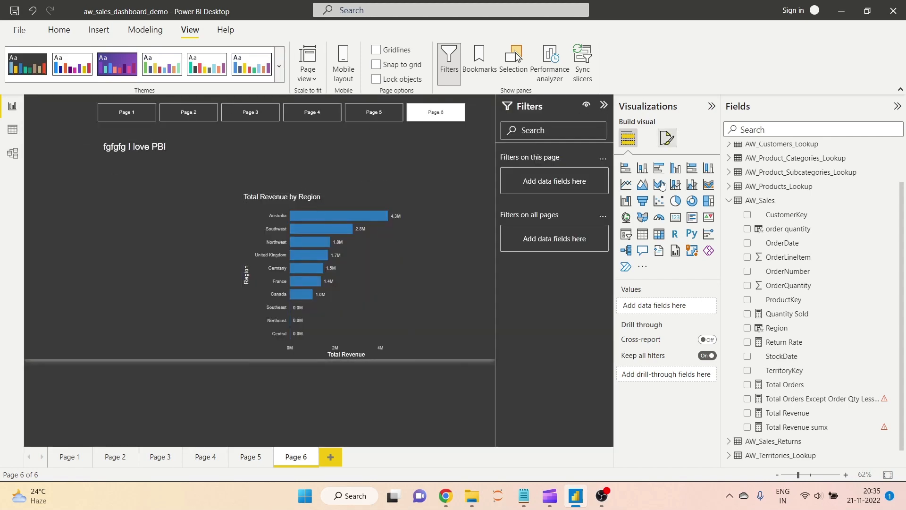
click(283, 71)
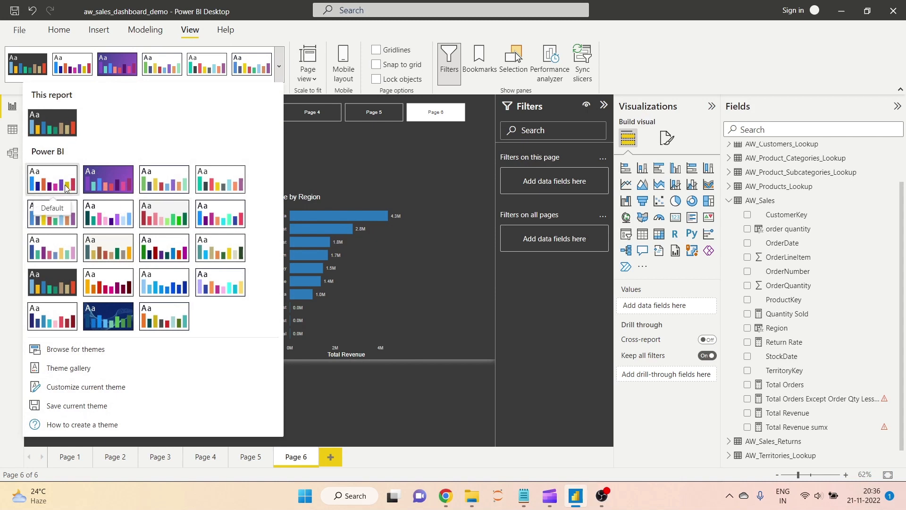
click(66, 188)
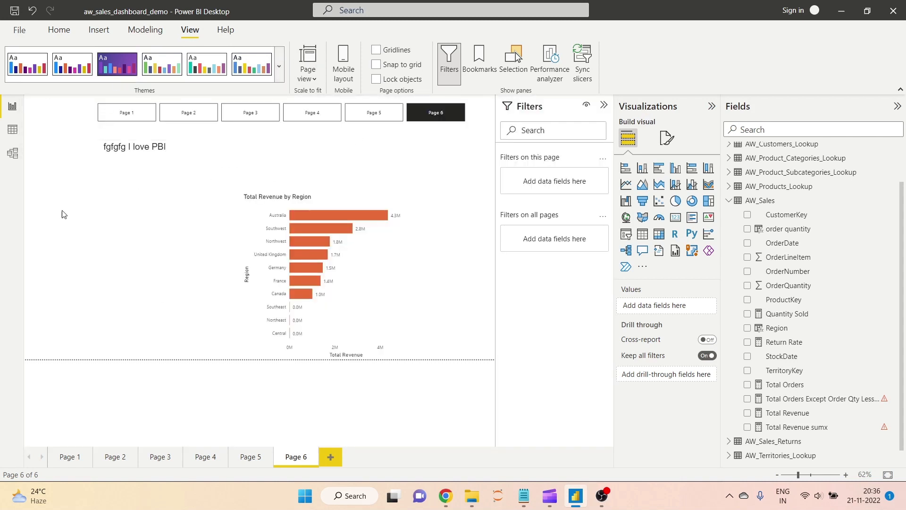
click(307, 80)
click(142, 242)
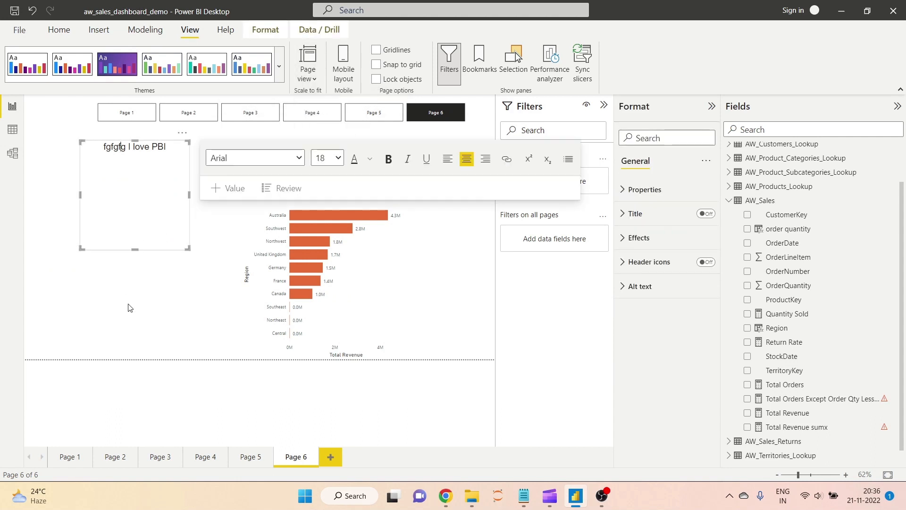
click(129, 305)
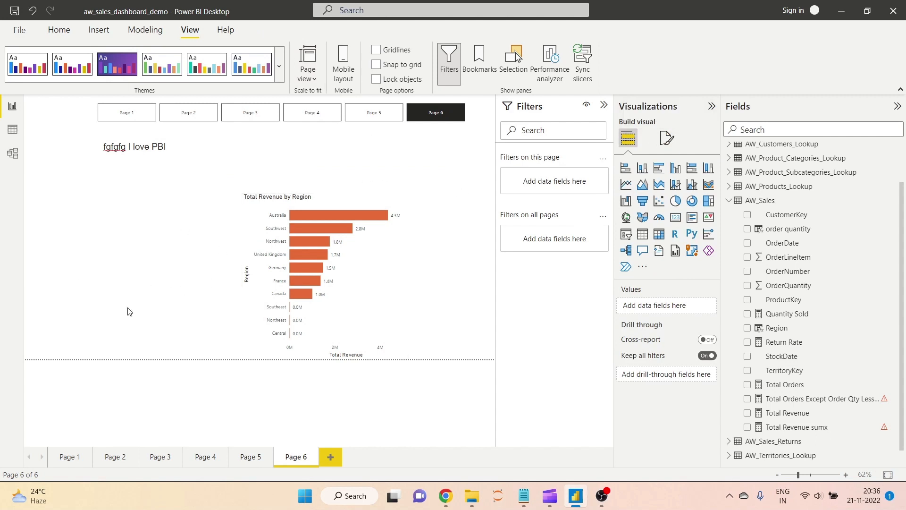
- Set the canvas type of Page 6 to Custom with a height of 3000 px
click(666, 138)
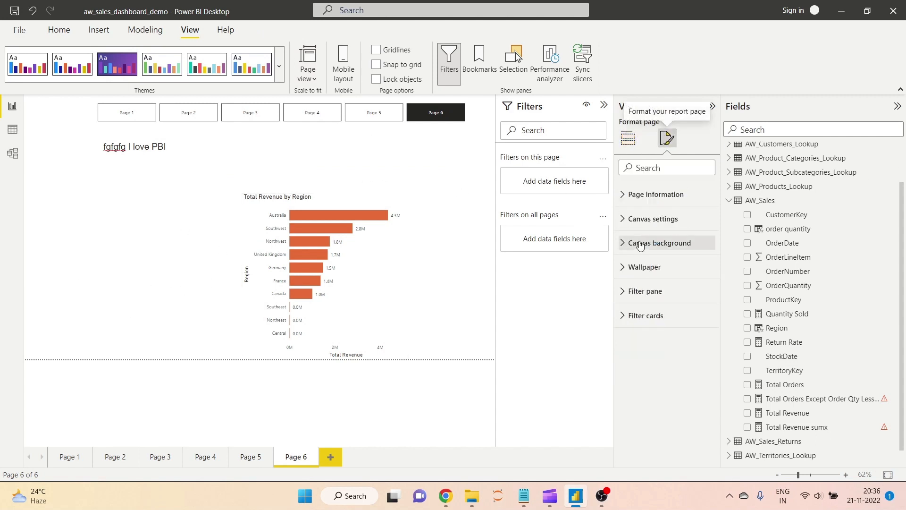
click(653, 219)
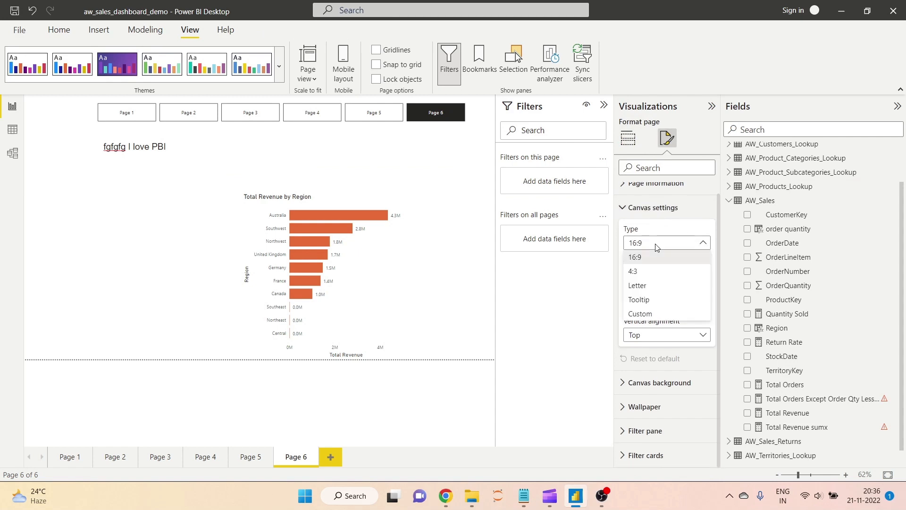
click(653, 315)
drag(635, 274, 599, 273)
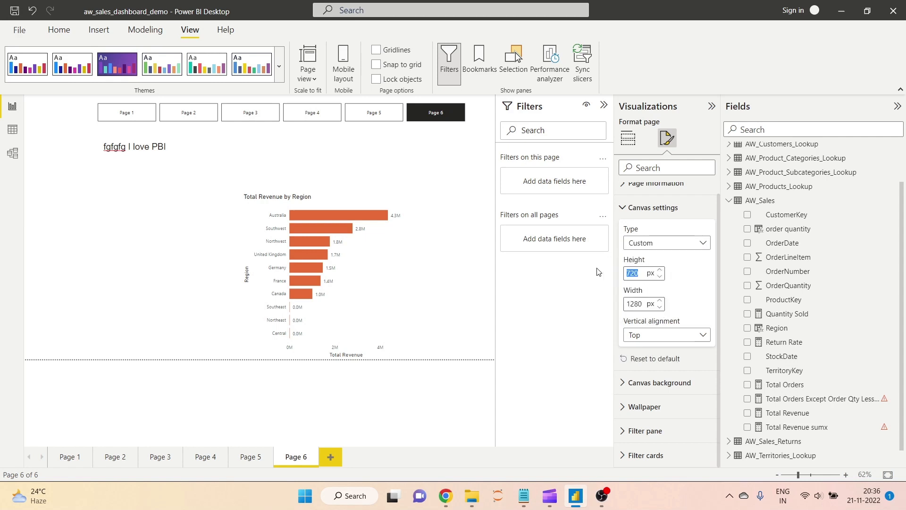
text(3000)
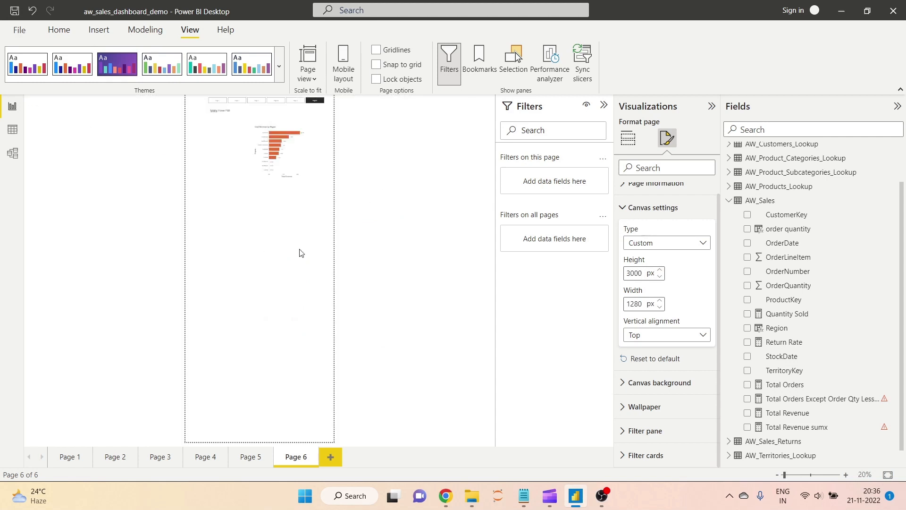
click(238, 262)
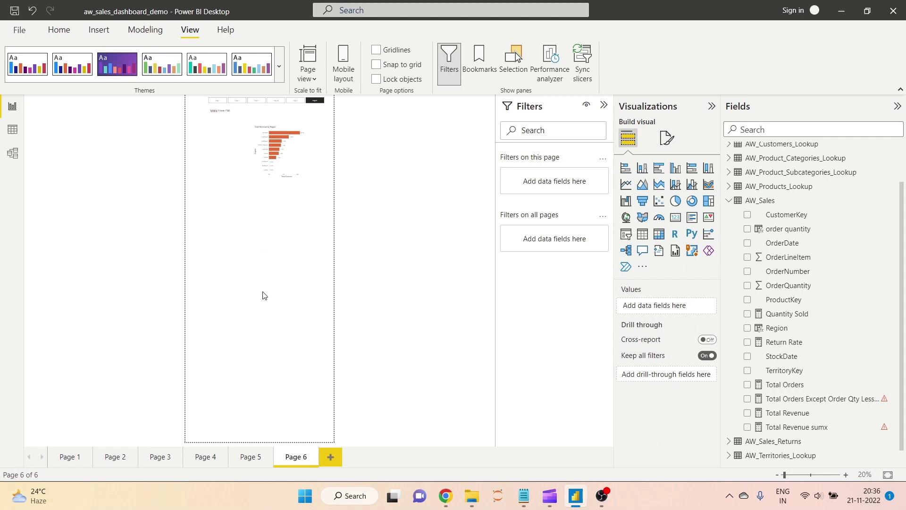
- Set the page view to fit the tall report page to the window's width
click(309, 76)
click(348, 118)
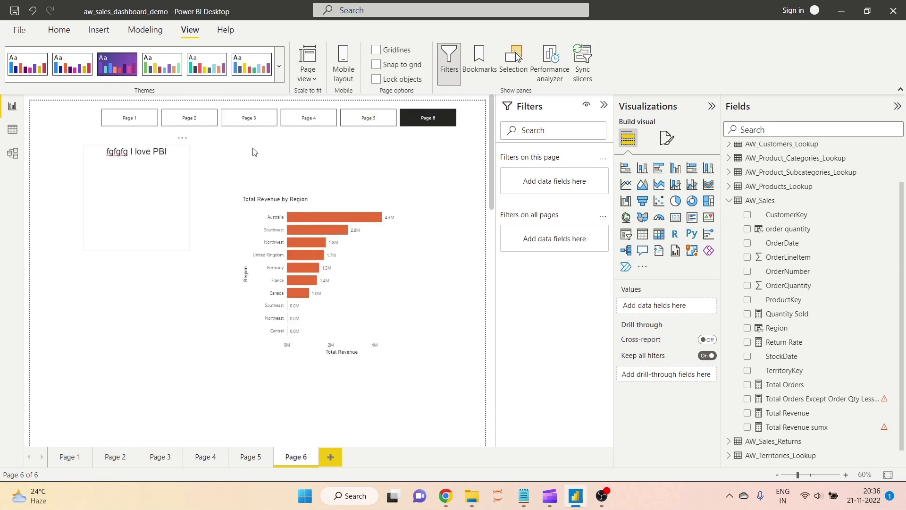
drag(492, 129, 491, 151)
- Lock the report objects, try them out on the text box and revenue chart, and unlock them again
click(377, 80)
click(182, 181)
click(377, 210)
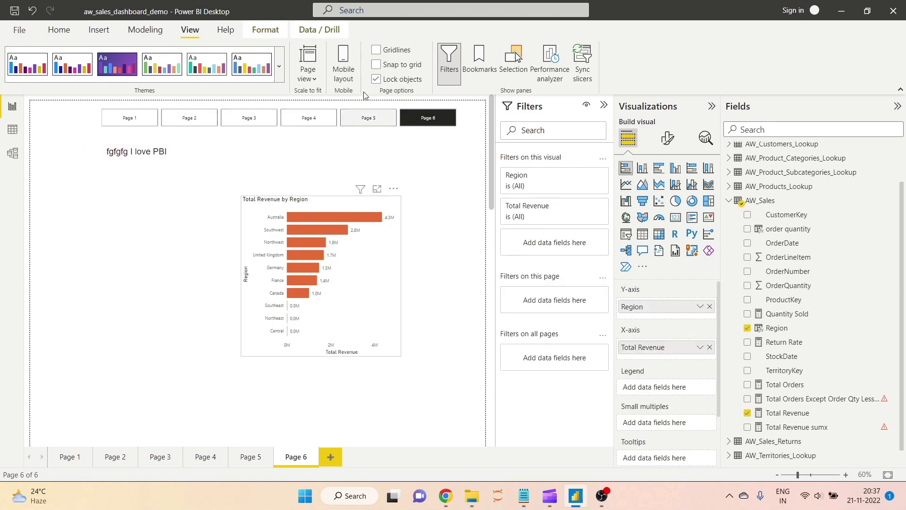
click(376, 79)
- Move the Total Revenue by Region chart to the page's left edge, below the "fgfgfg I love PBI" text box
drag(331, 209, 128, 186)
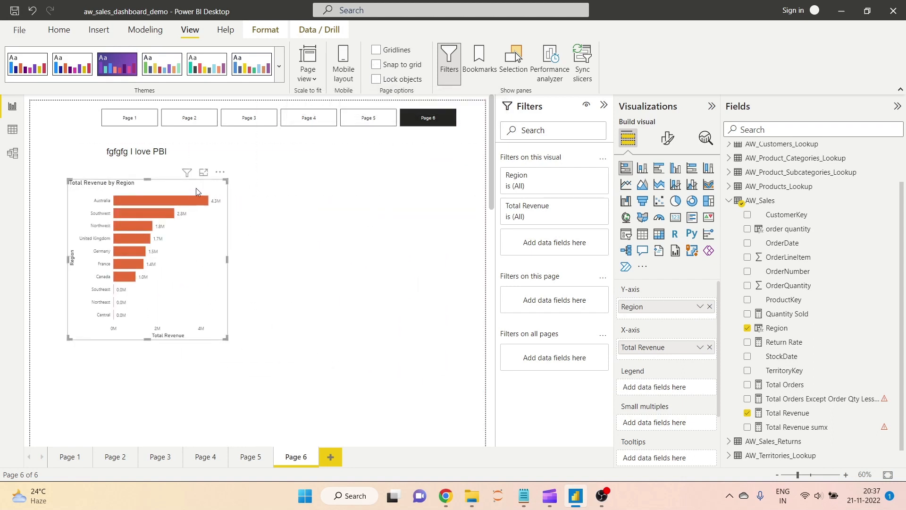
drag(196, 188, 159, 306)
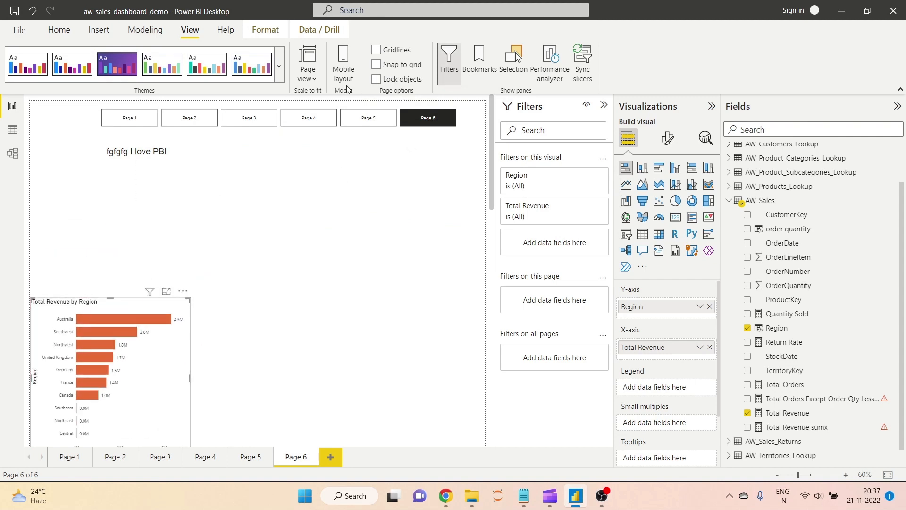
click(385, 271)
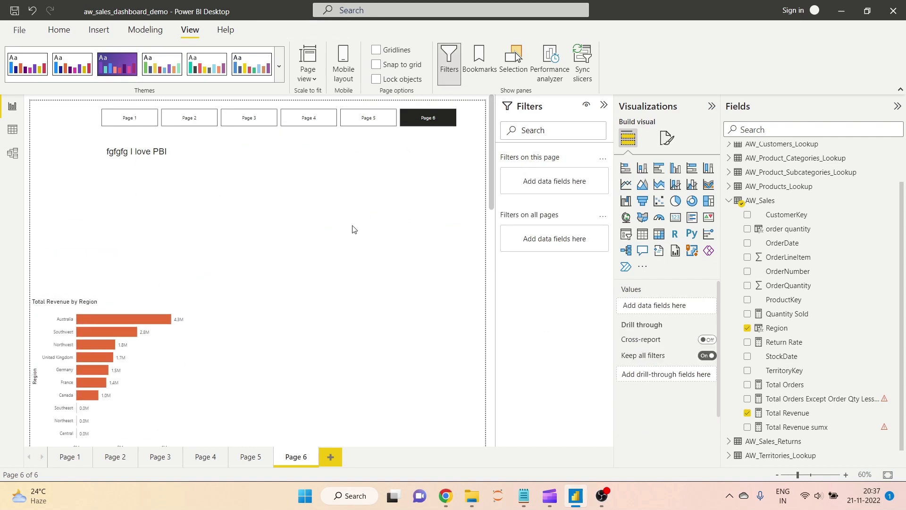
- Show the page gridlines and align the text box near the page's right edge with the revenue chart at its left edge, under the page navigator
click(378, 53)
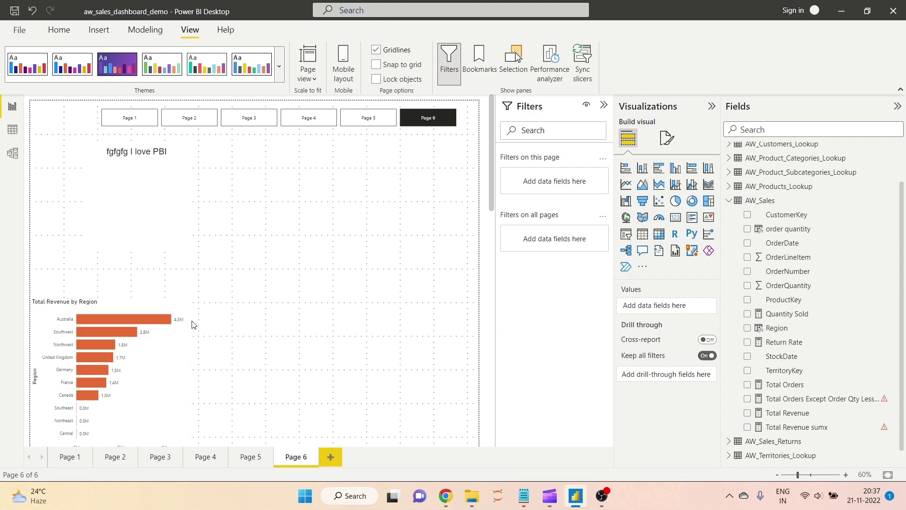
click(130, 154)
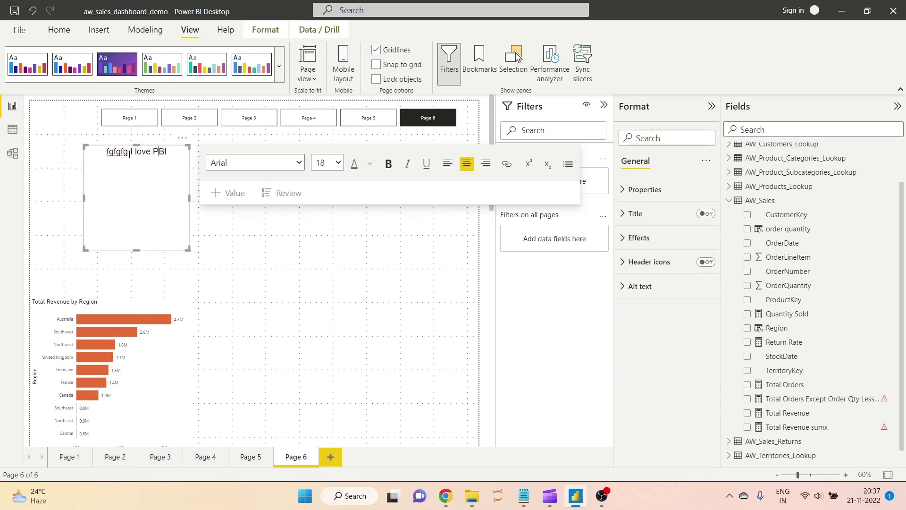
drag(156, 150, 522, 172)
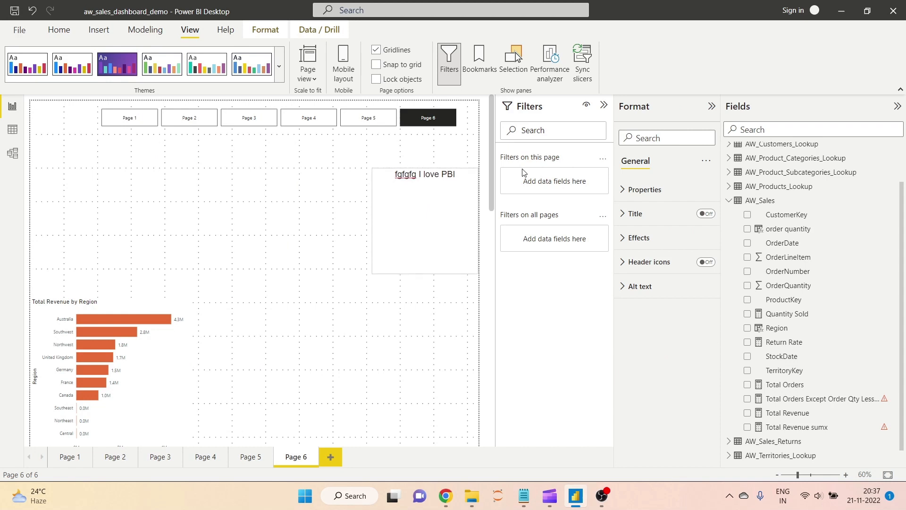
drag(43, 305, 12, 176)
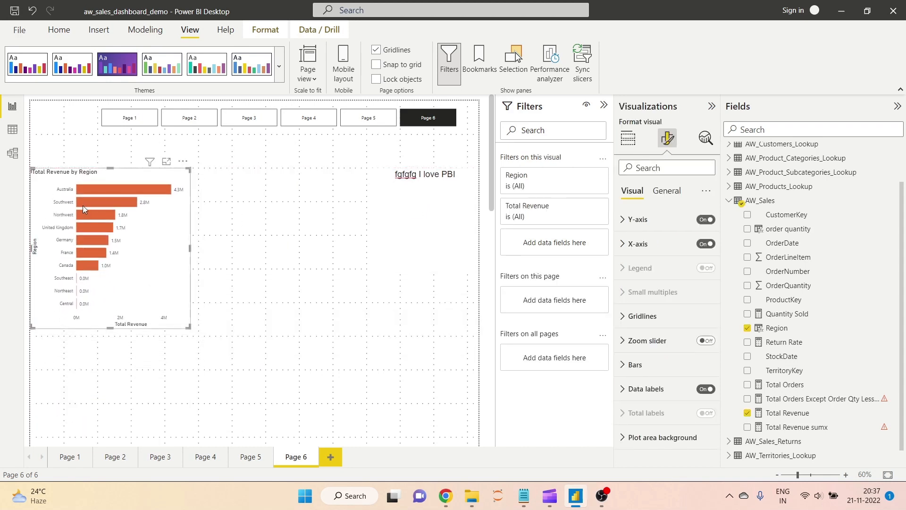
click(319, 238)
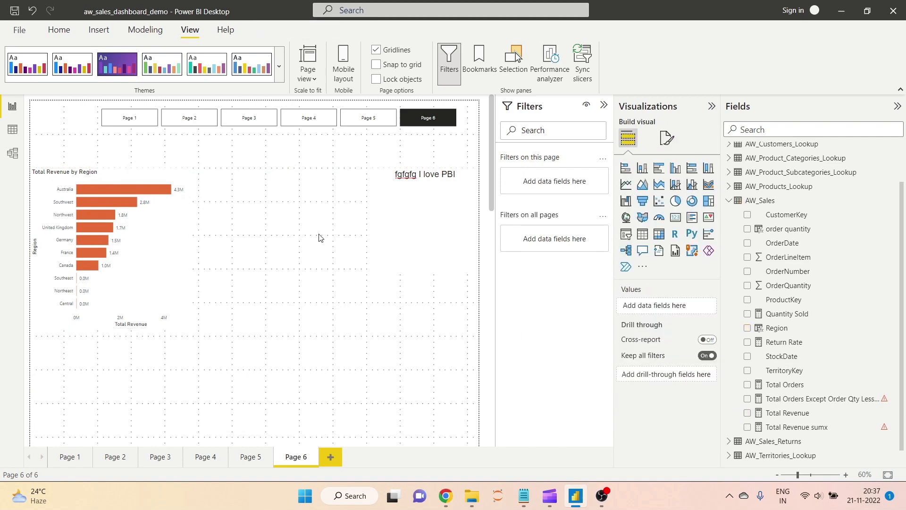